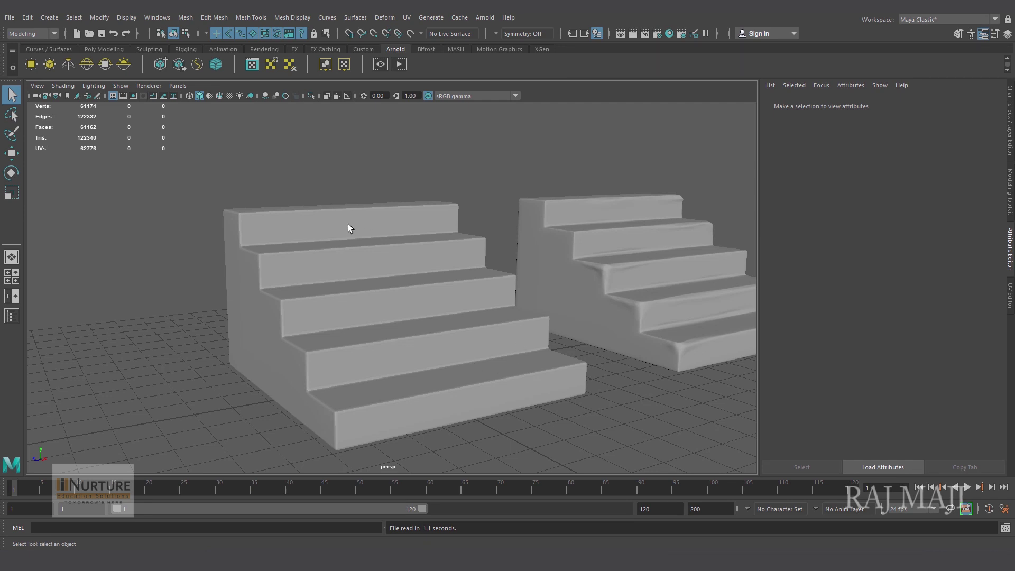
Step: Add an Arnold SkyDome light to the stairs scene and render it in an enlarged Arnold RenderView
click(86, 64)
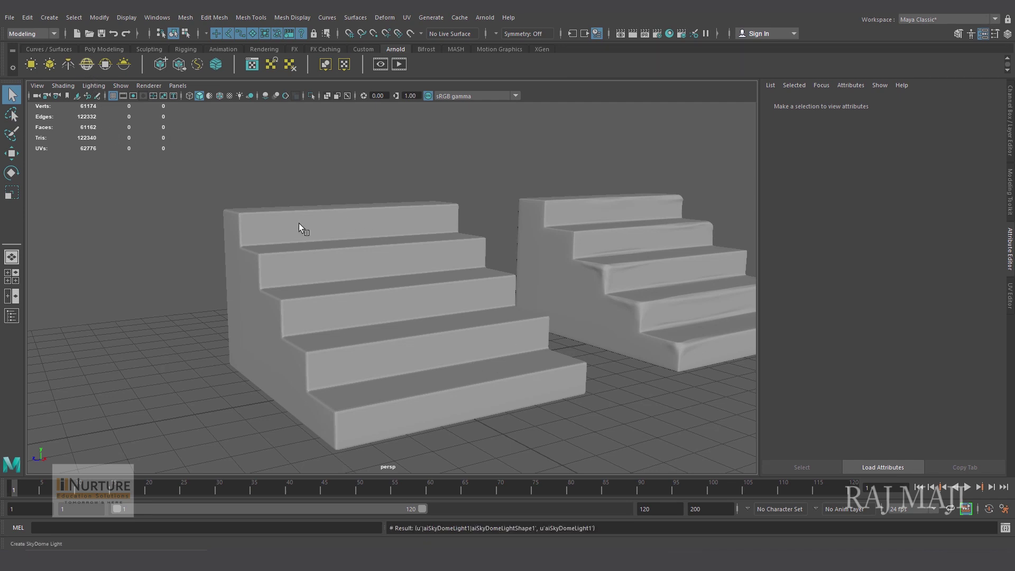
click(402, 65)
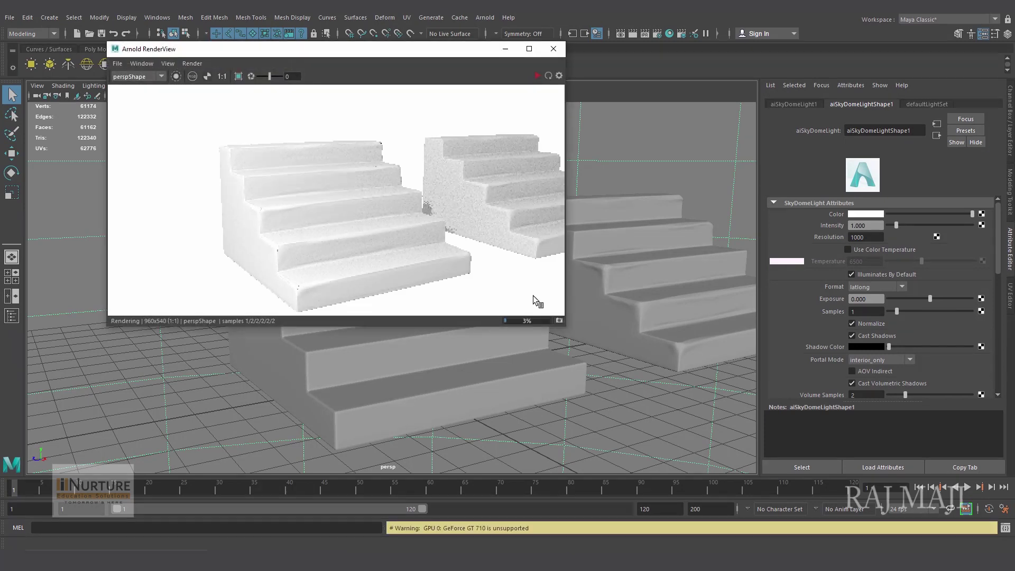
drag(565, 325, 655, 432)
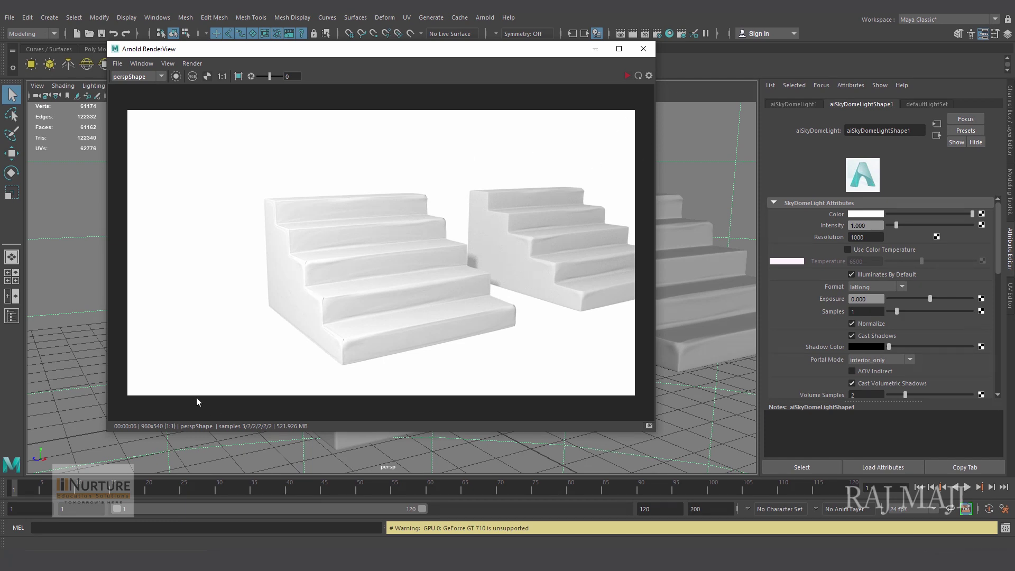
Step: Hide aiAreaLight1 and render the stairs live with only the skydome light, framing both staircases
click(157, 17)
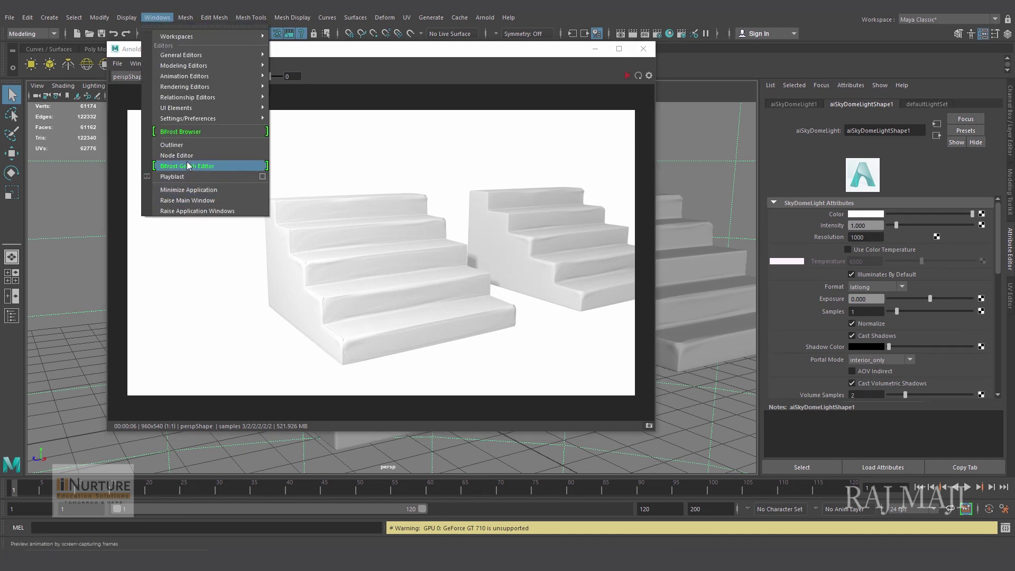
click(185, 145)
click(59, 237)
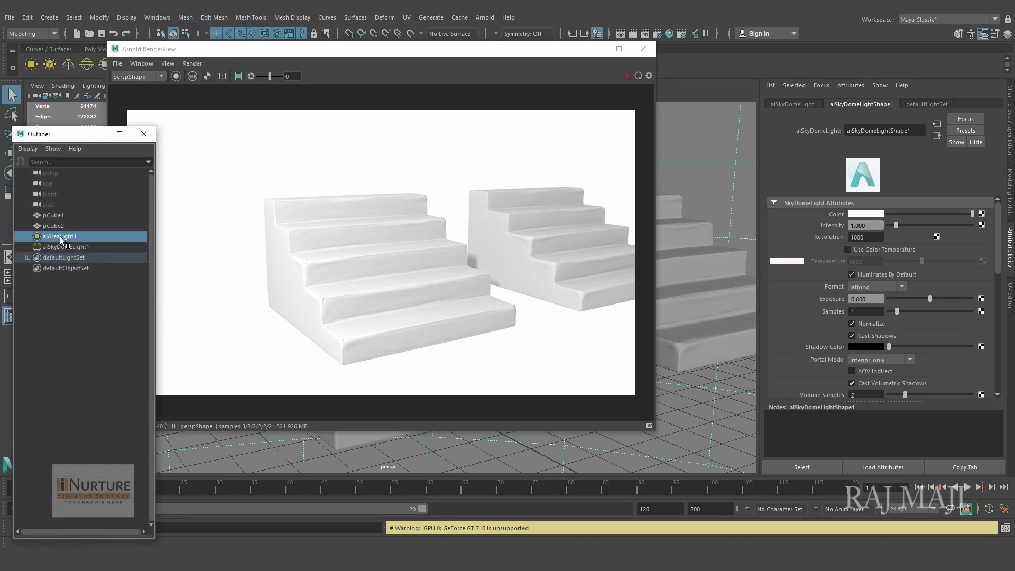
key(ctrl+h)
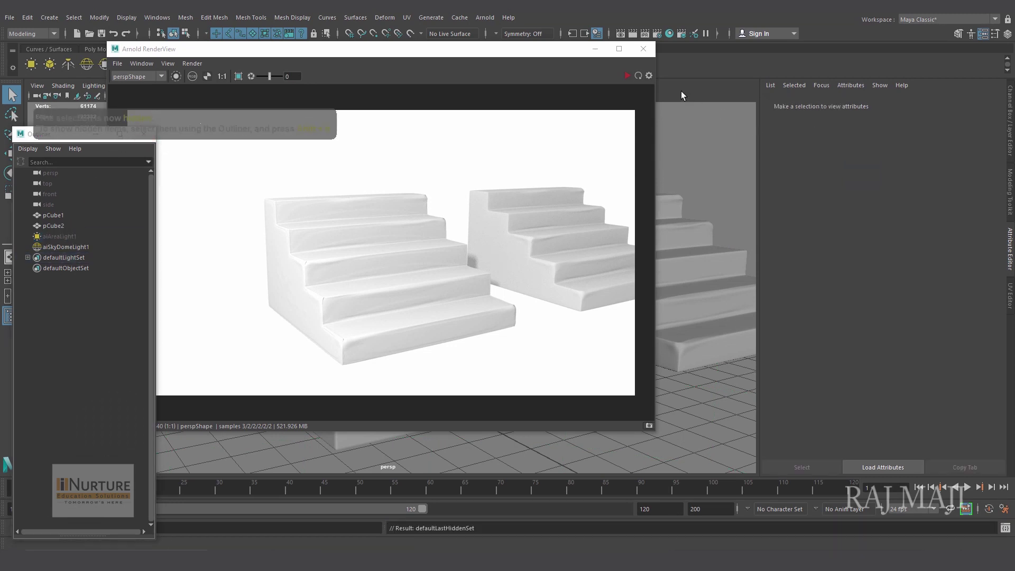
click(626, 76)
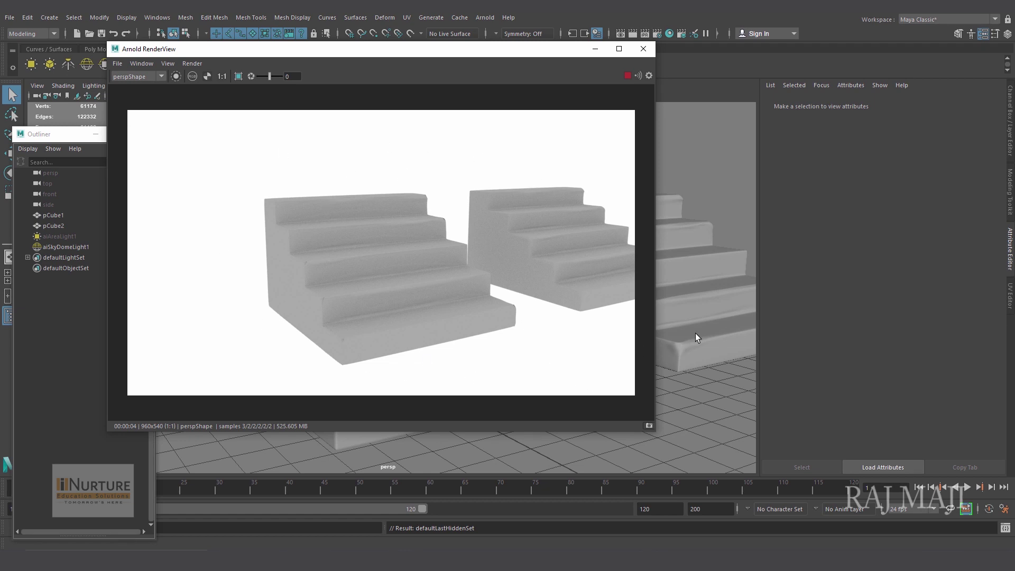
alt+middle_drag(700, 314, 610, 321)
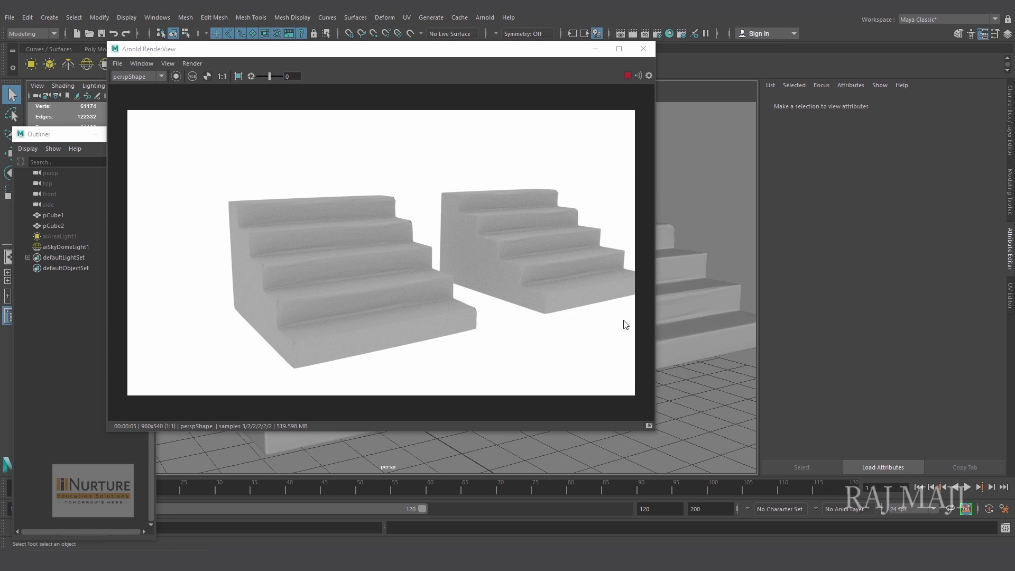
drag(502, 52, 501, 94)
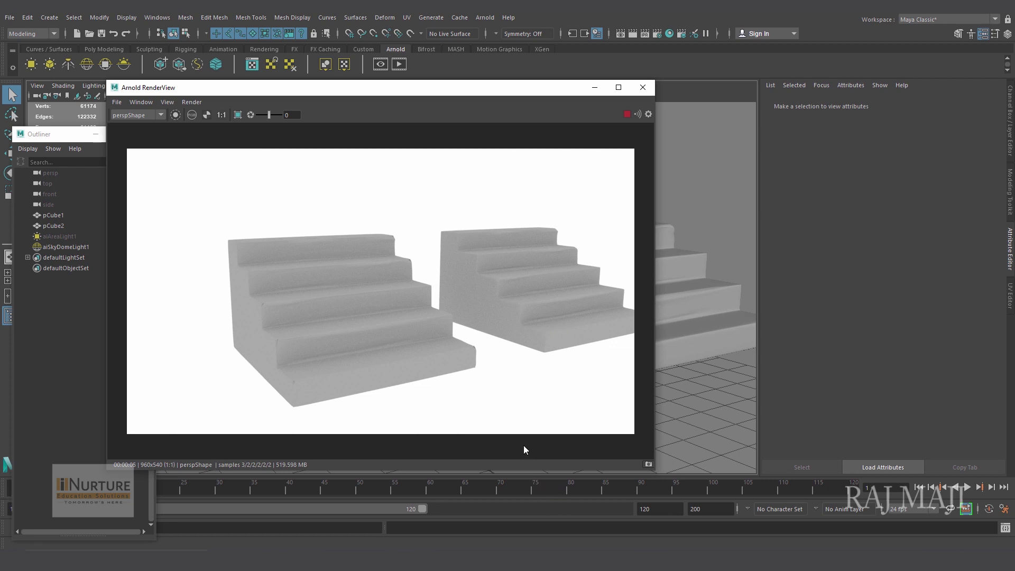
Step: Switch to Photoshop and create a new 1024 x 1024 pixel document with a white background
click(528, 505)
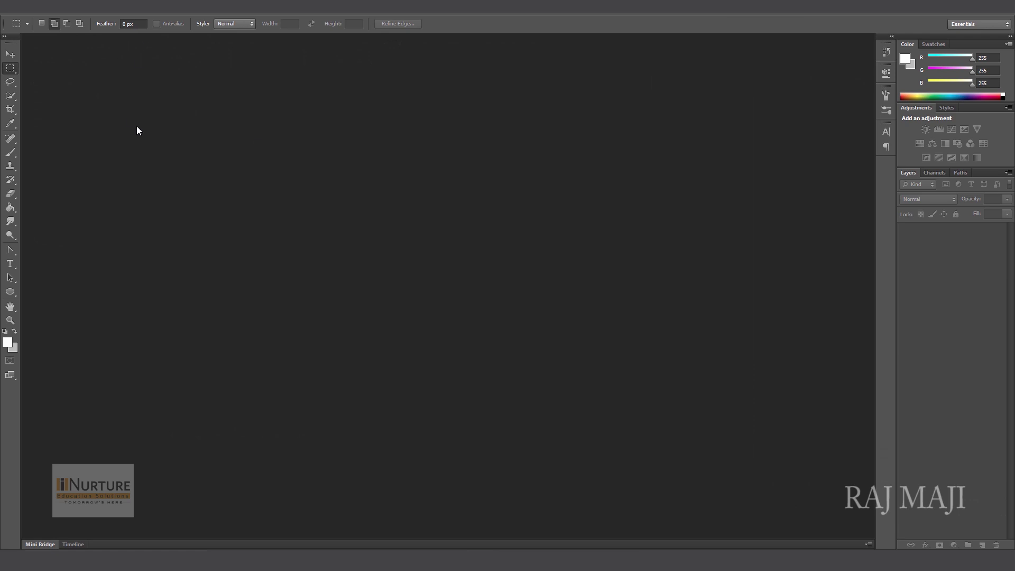
key(ctrl+n)
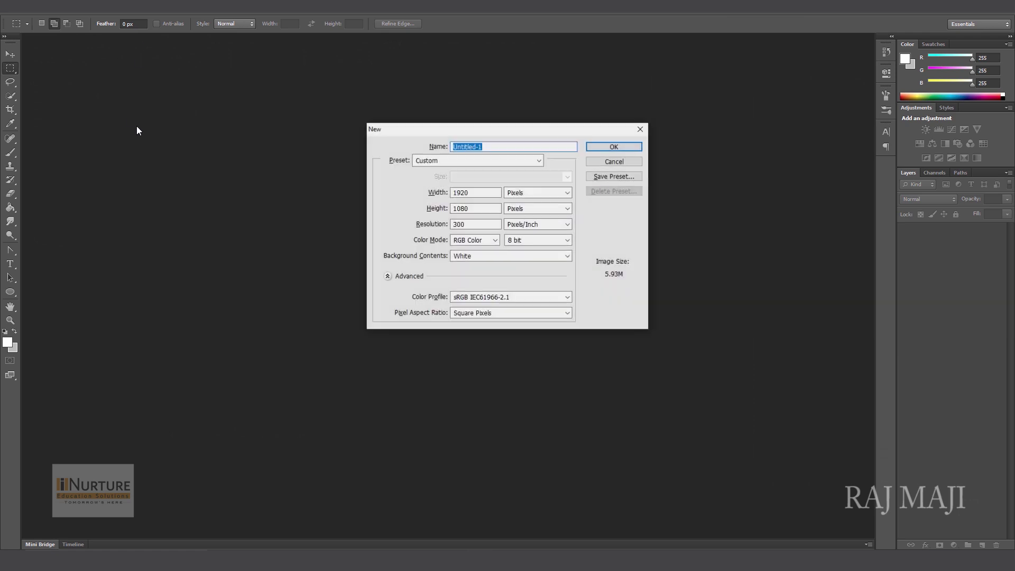
key(Tab)
key(Tab)
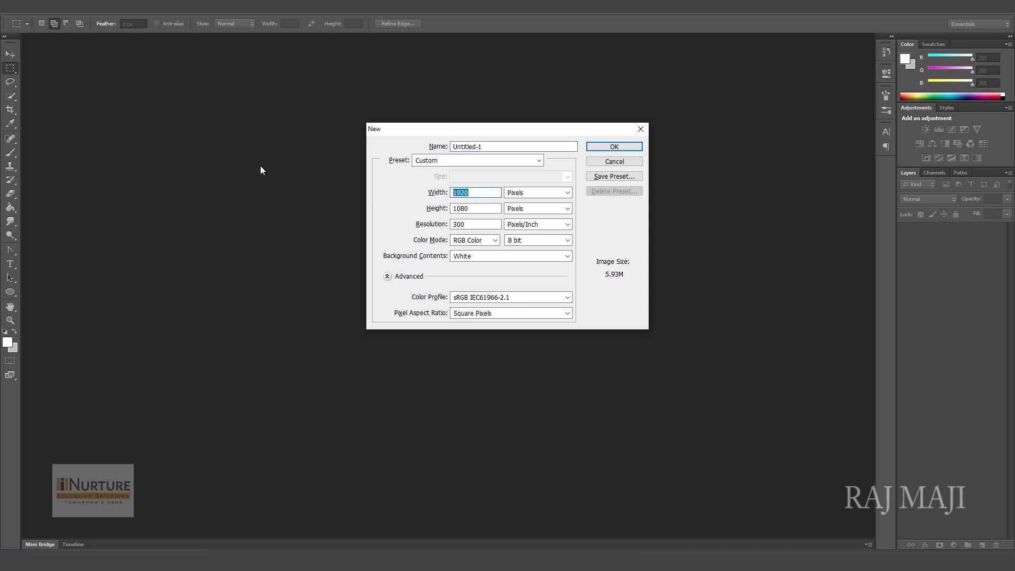
text(1024)
key(Tab)
text(1024)
key(Tab)
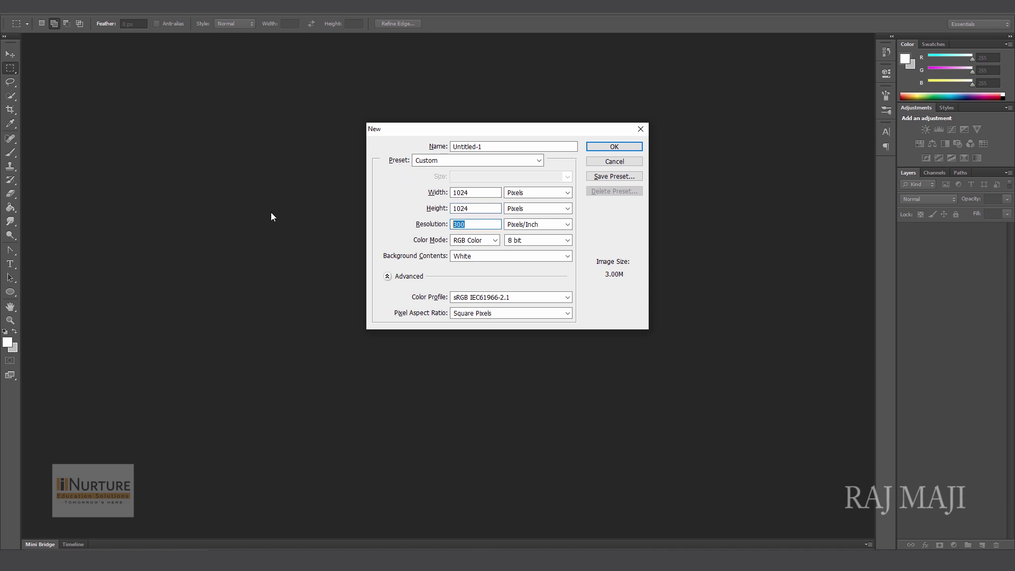
click(626, 148)
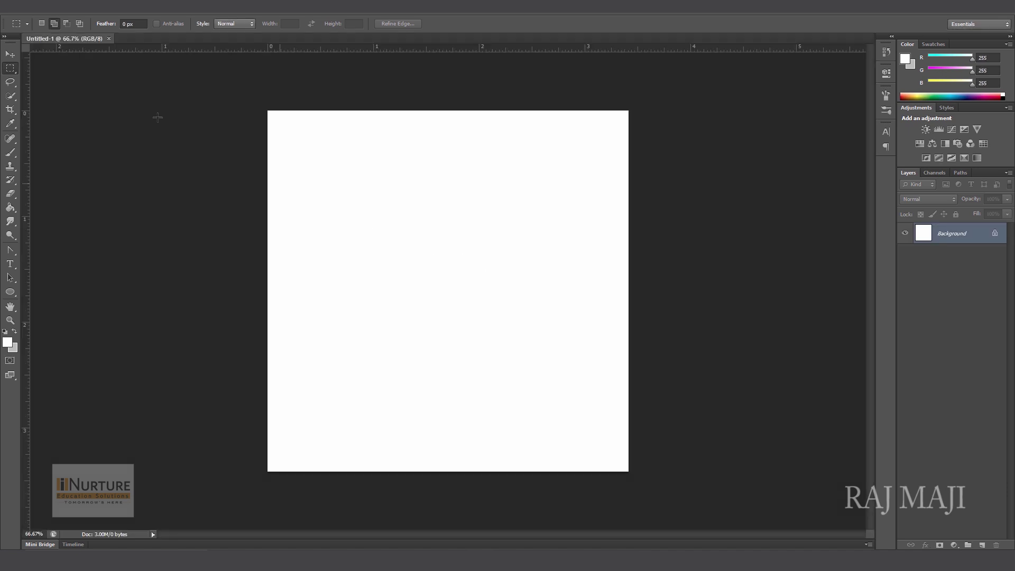
Step: Save the blank document as a Photoshop file named Steps in the Others folder of sourceimages
click(51, 13)
mouse_move(29, 11)
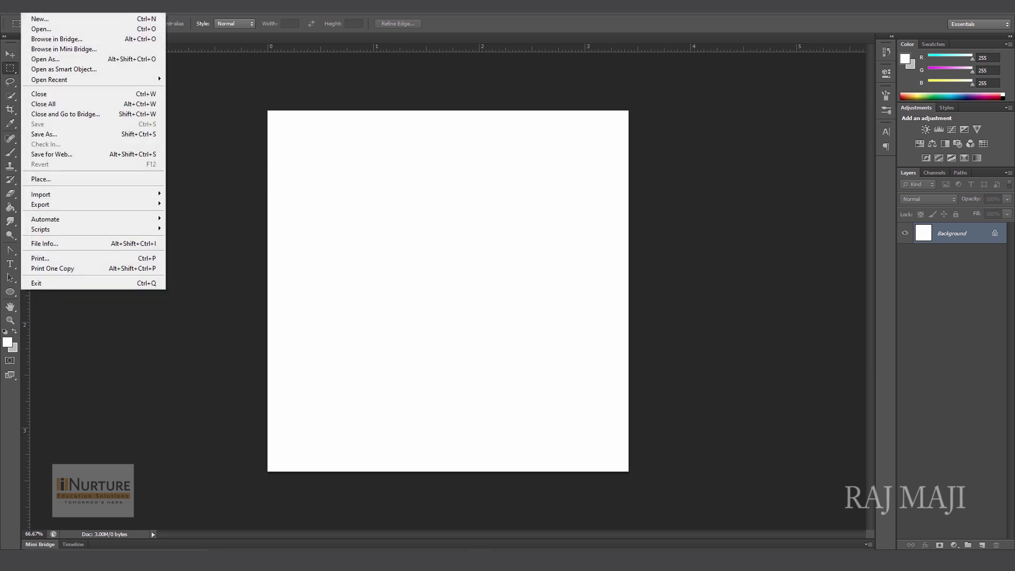
click(55, 135)
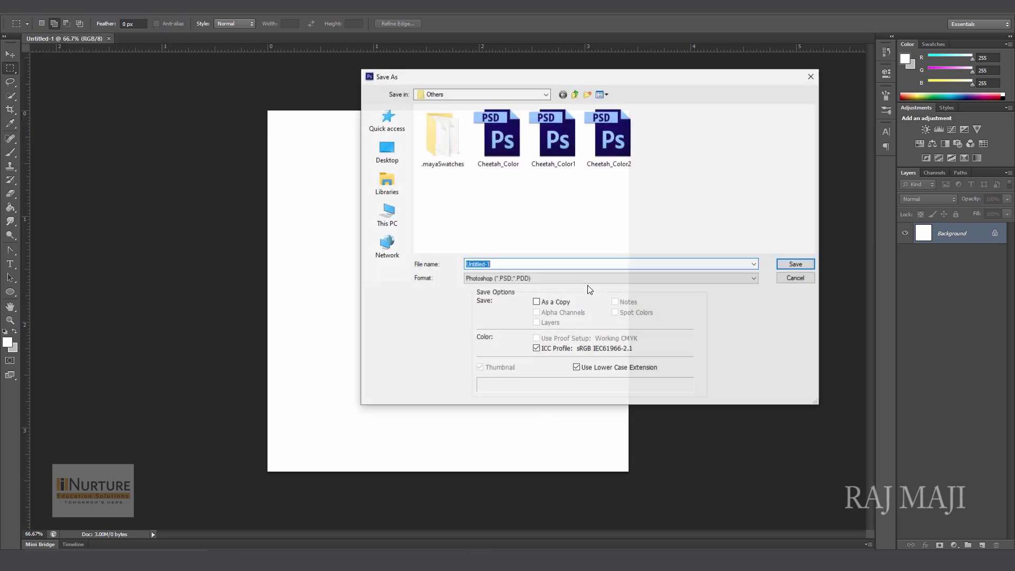
click(575, 94)
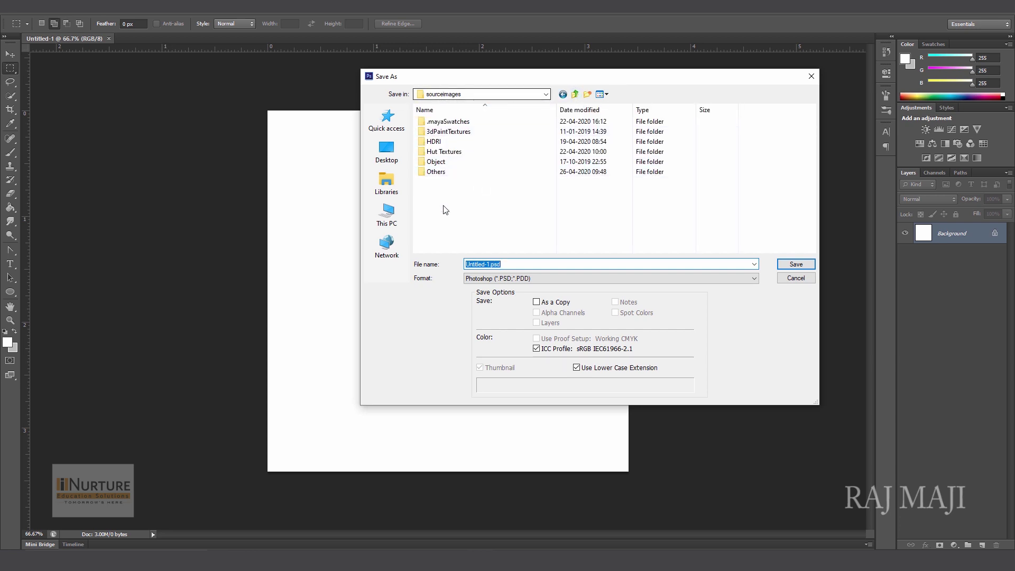
double_click(437, 172)
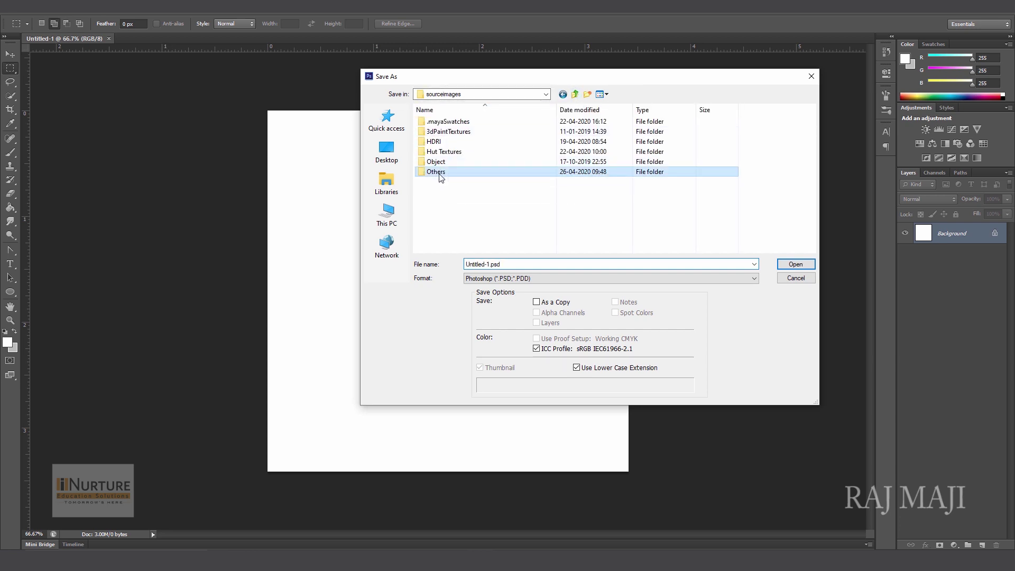
click(515, 263)
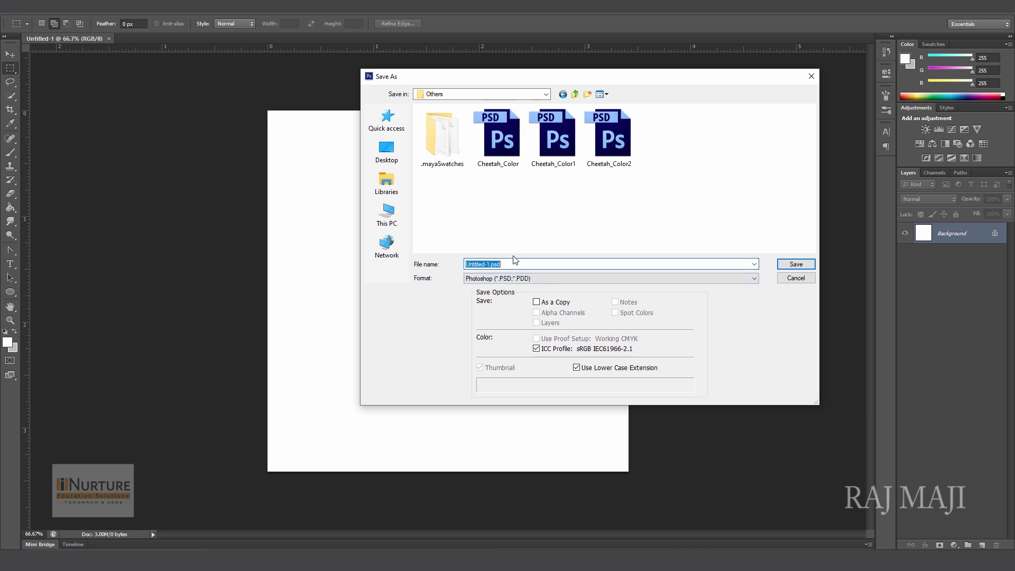
text(S)
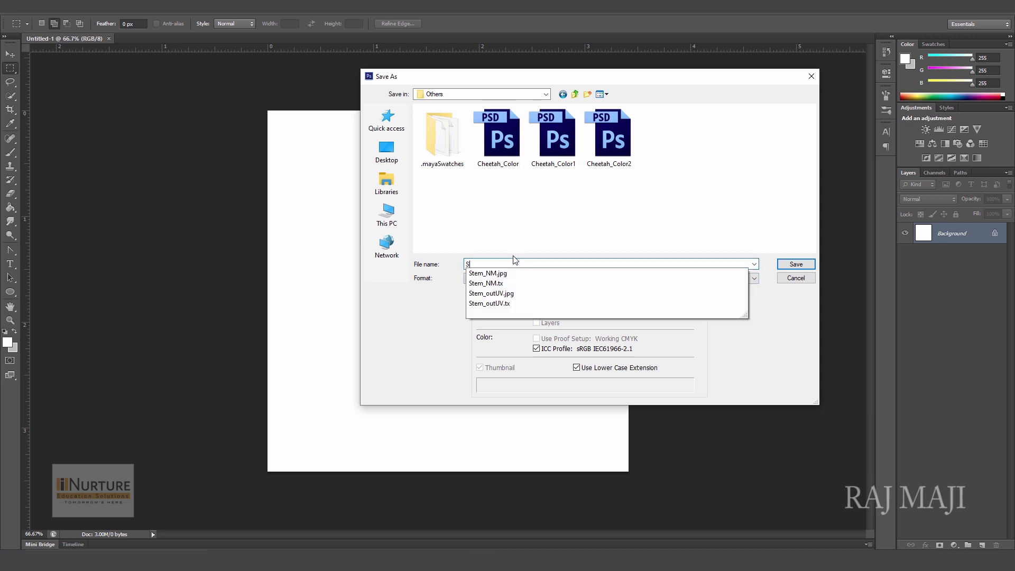
text(teps)
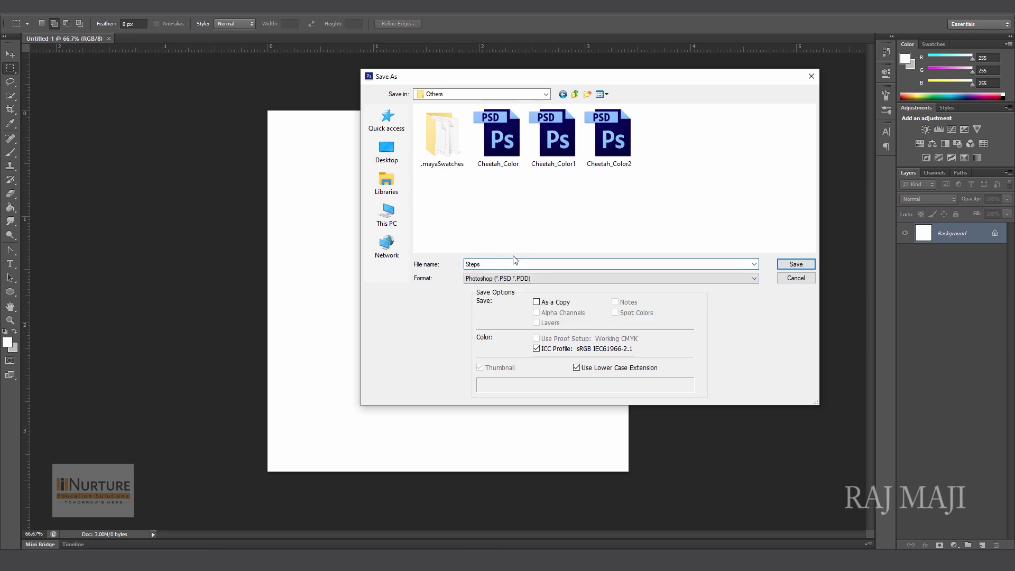
key(Return)
Step: Preview the grey stone photo pexels-photo-2117937 in the Moss on wood folder and place it into the Steps document
key(v)
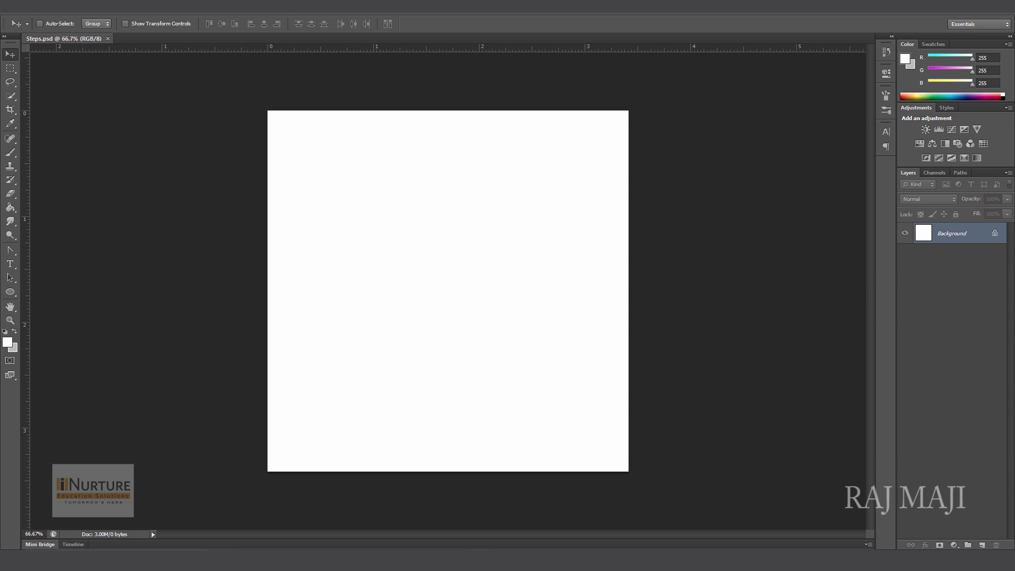
mouse_move(401, 561)
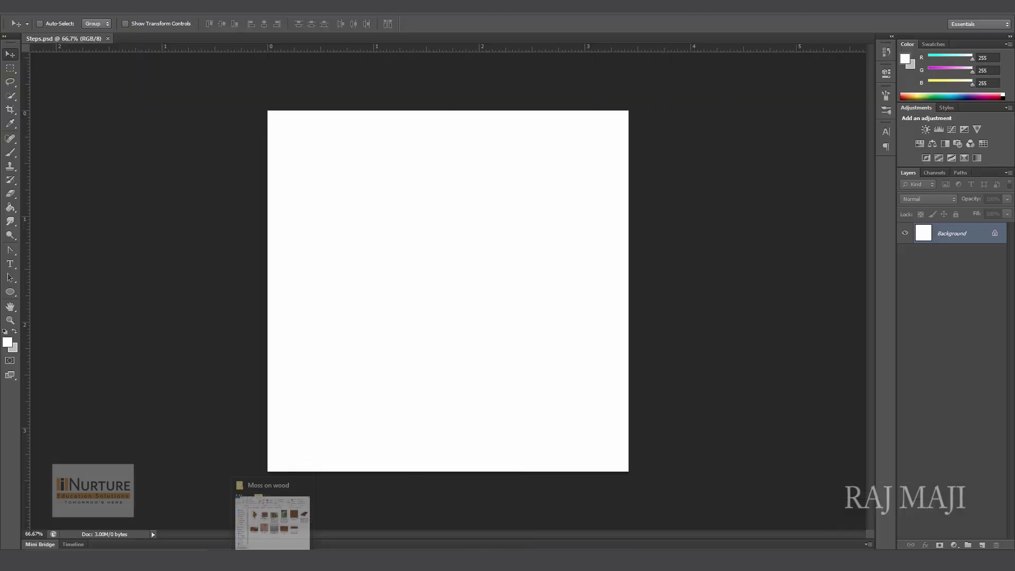
click(272, 523)
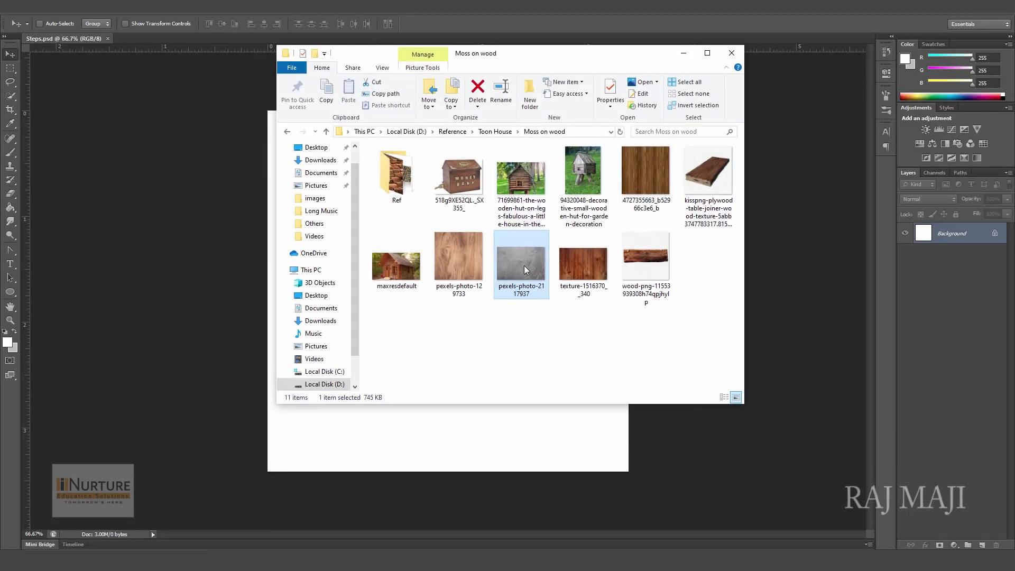
double_click(524, 265)
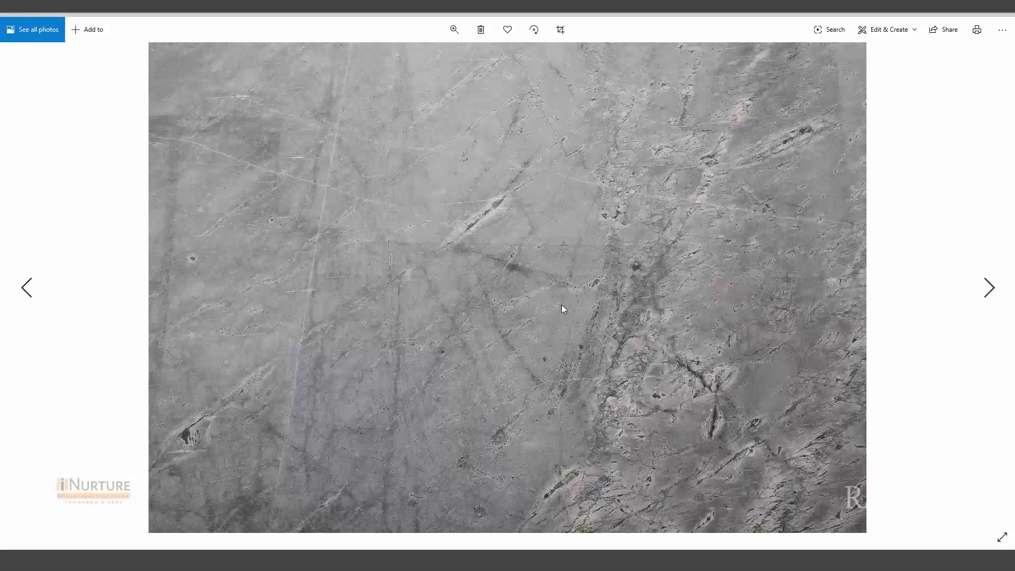
click(1007, 14)
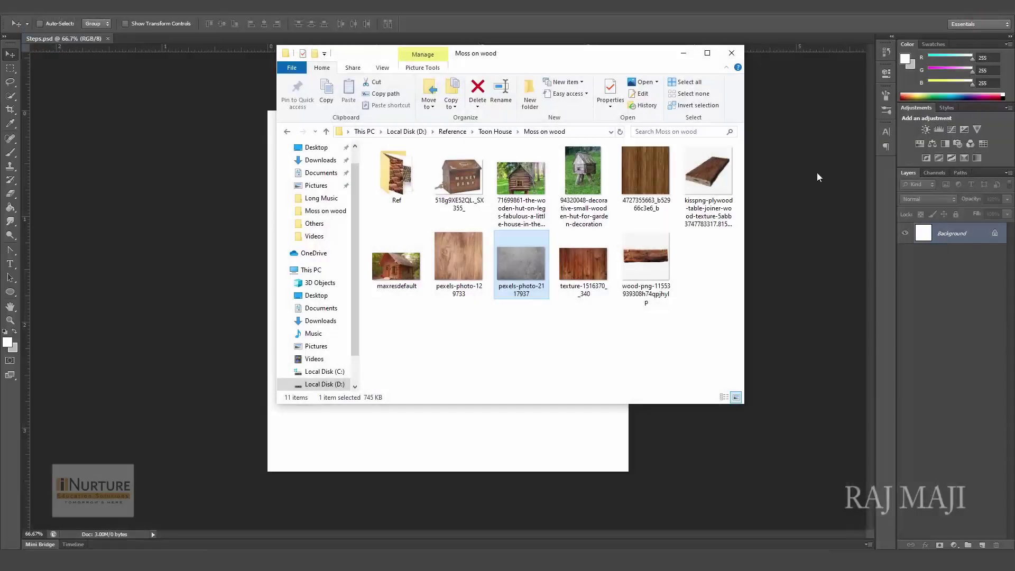
drag(575, 53, 795, 53)
drag(735, 259, 426, 324)
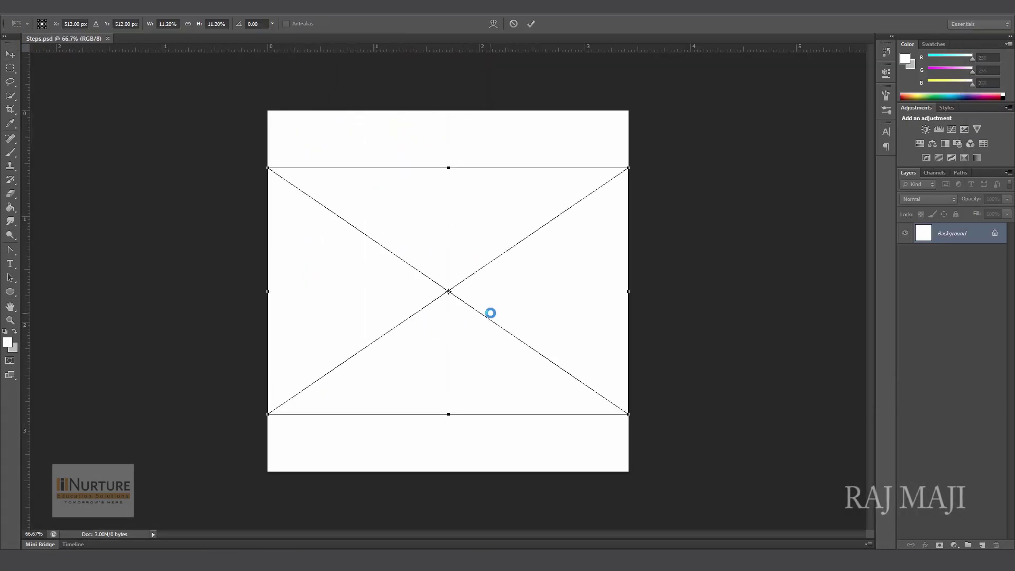
Step: Scale the placed stone photo proportionally to about 16.6% so it covers the whole canvas
drag(630, 416, 700, 500)
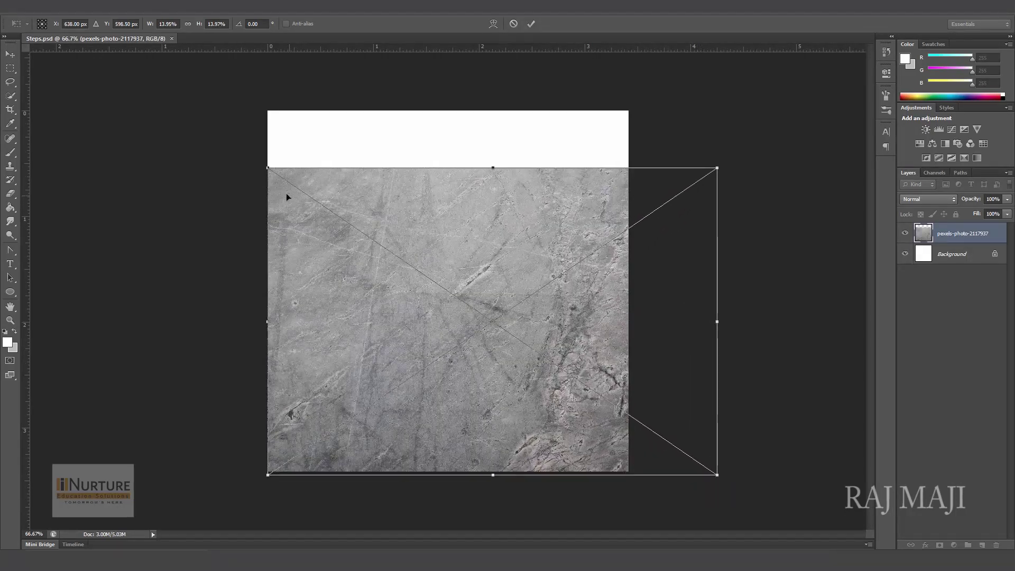
shift+drag(265, 165, 202, 80)
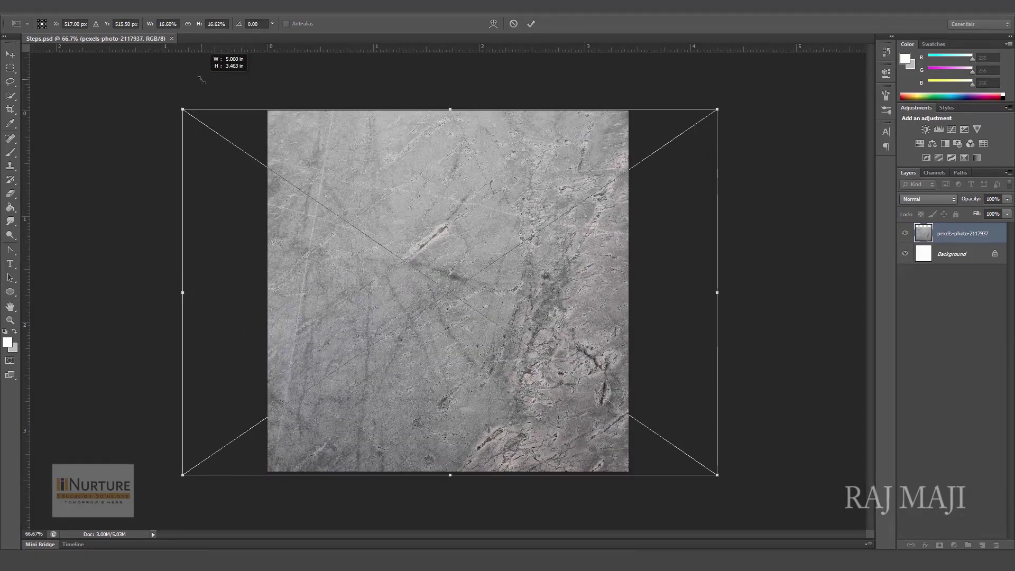
shift+drag(201, 80, 201, 79)
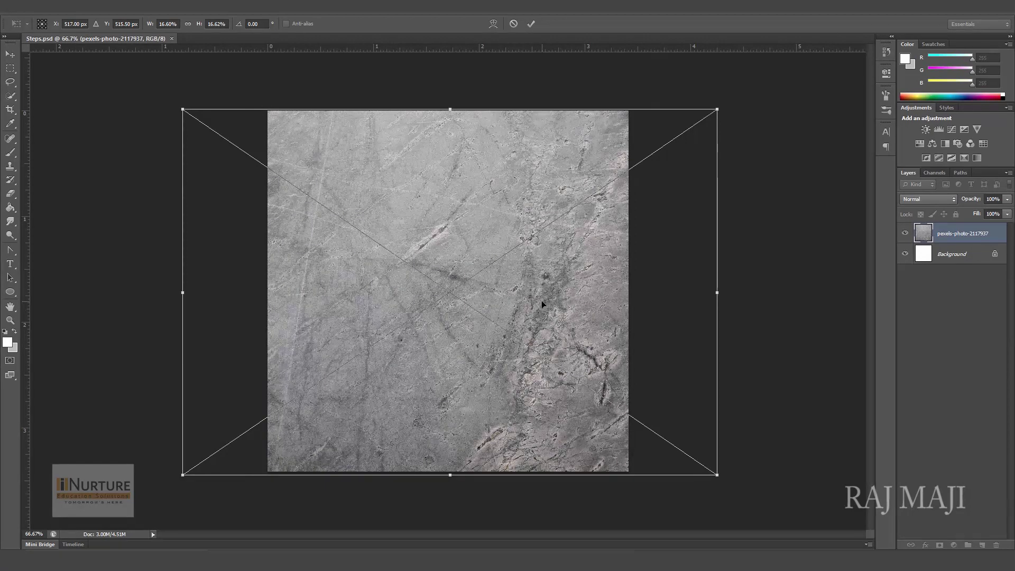
key(Return)
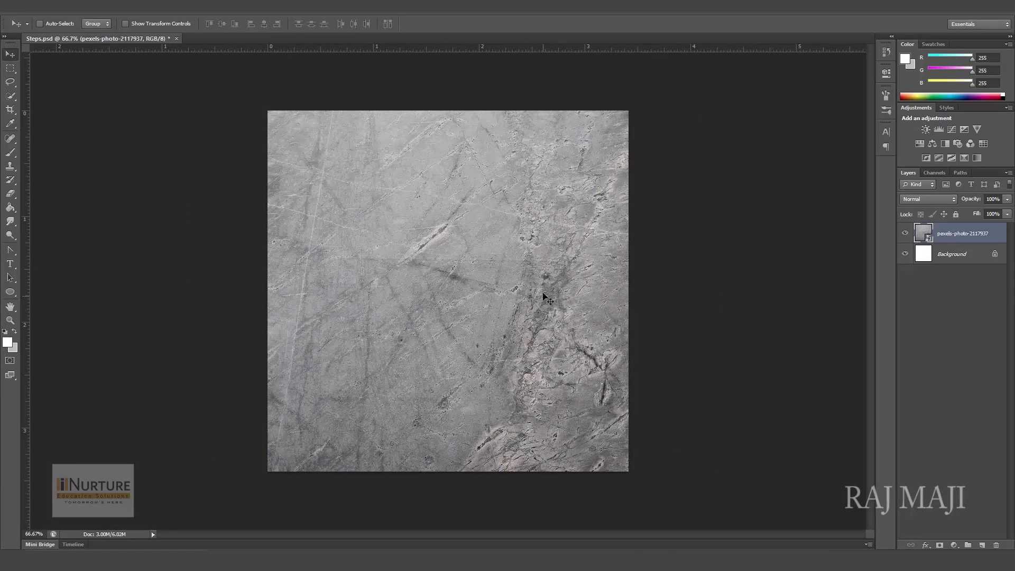
Step: Save a JPEG version named Steps in the Others folder at Maximum quality 12, and switch back to Maya
click(33, 7)
click(44, 134)
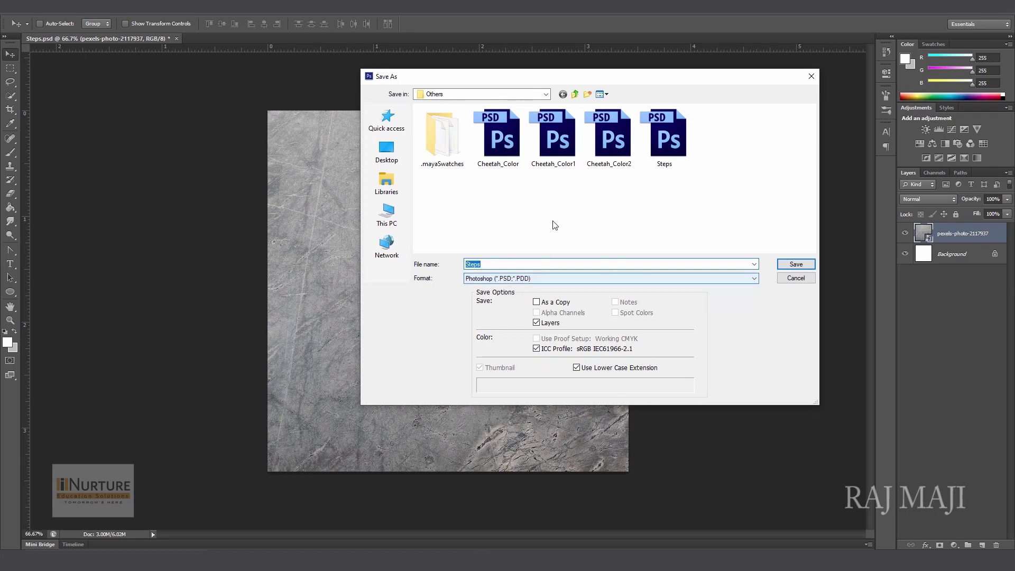
click(504, 278)
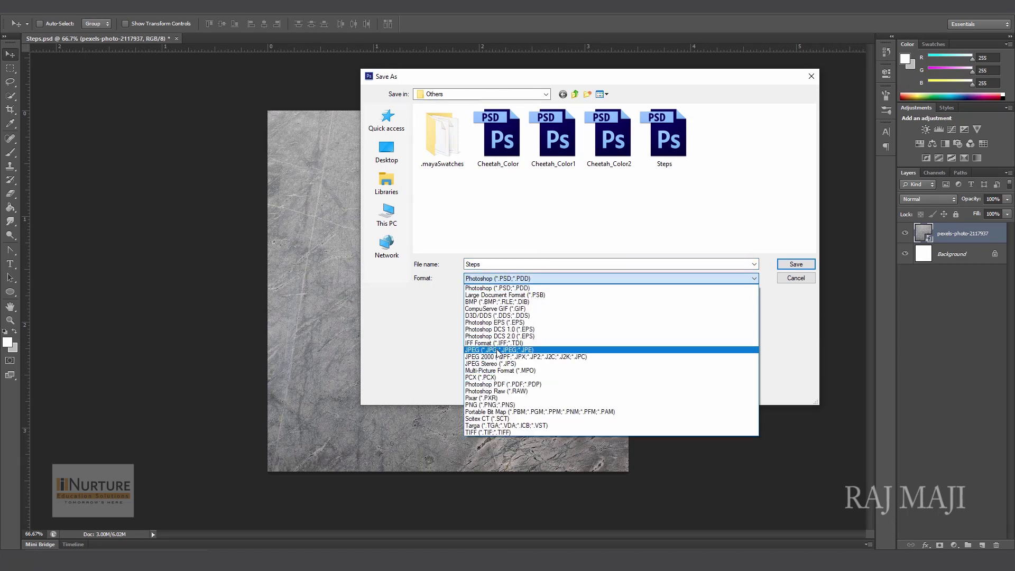
click(500, 350)
click(796, 264)
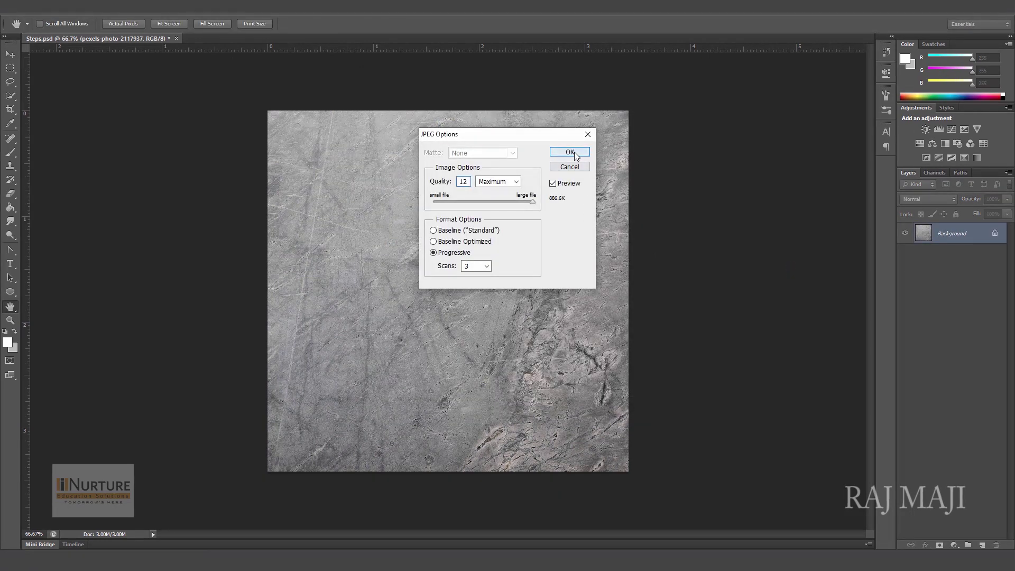
click(569, 151)
mouse_move(404, 561)
click(464, 515)
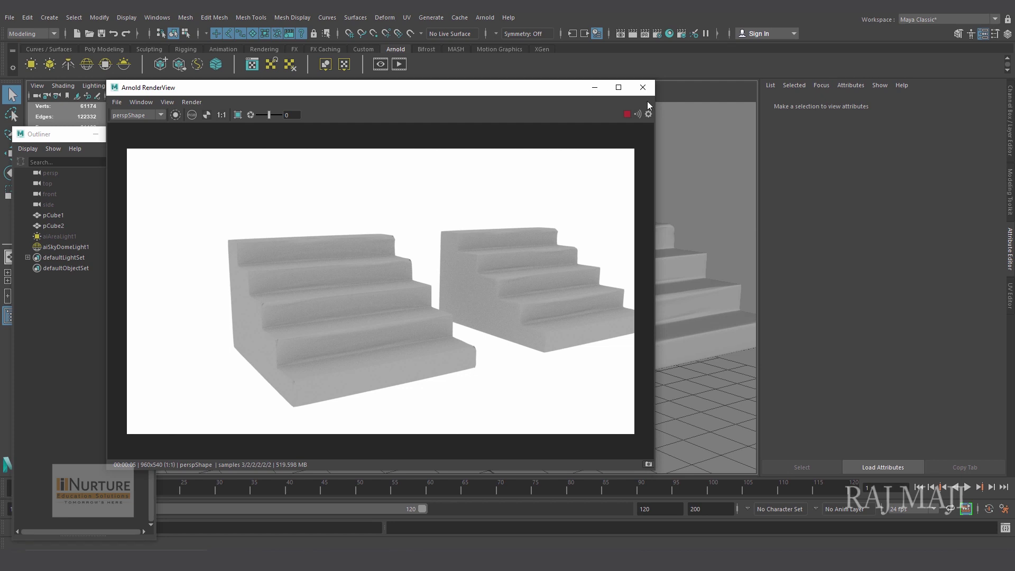
Step: Stop the Arnold render, open Hypershade and graph the input and output connections of the lambert2 material
click(627, 115)
drag(385, 88, 389, 68)
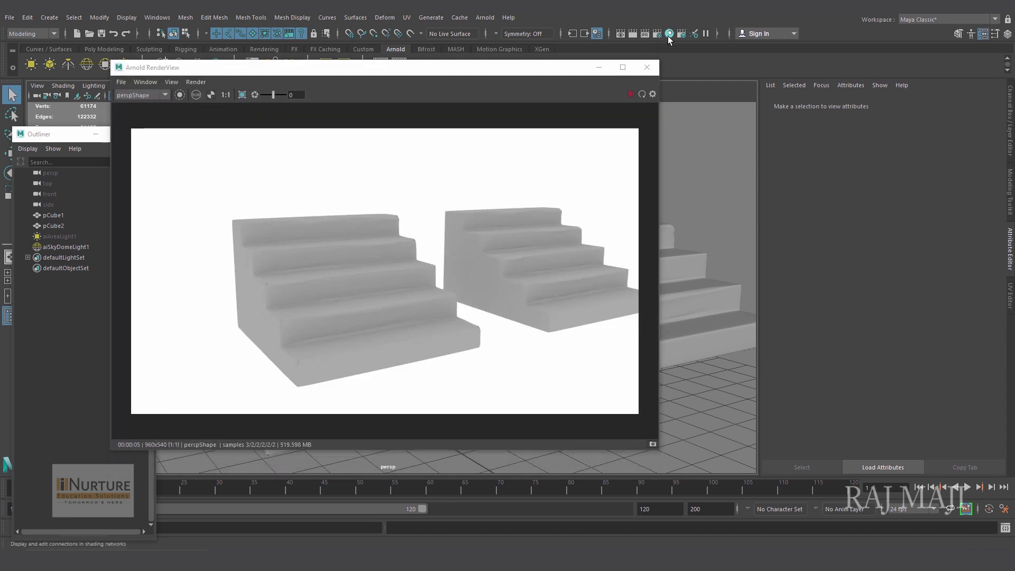
click(669, 35)
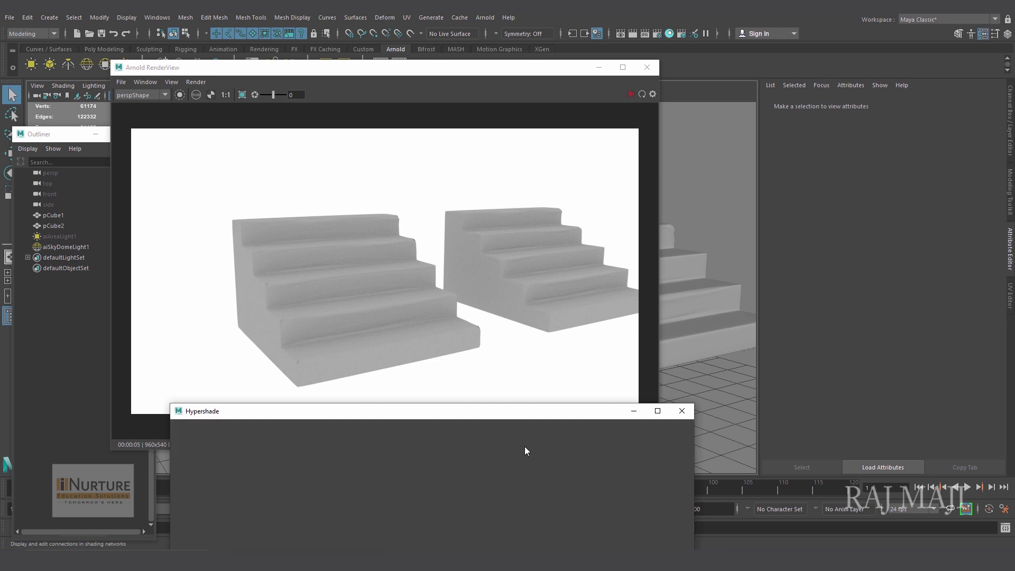
drag(505, 411, 547, 110)
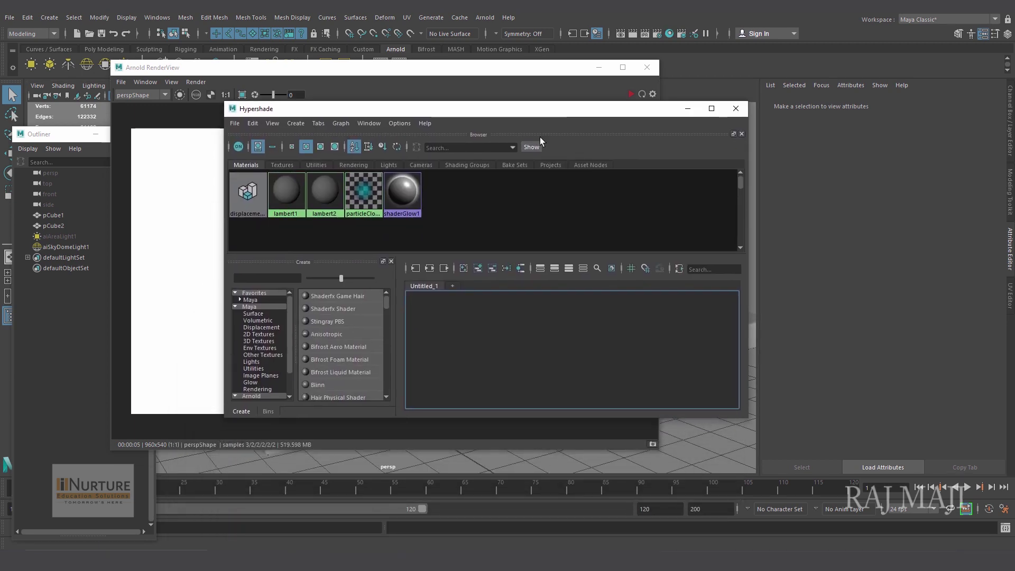
click(330, 197)
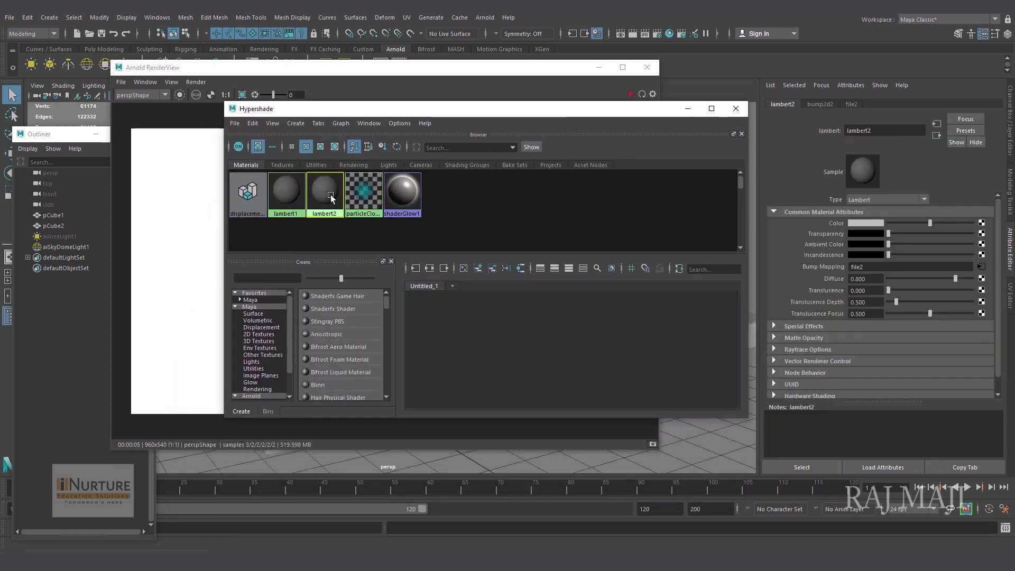
click(429, 268)
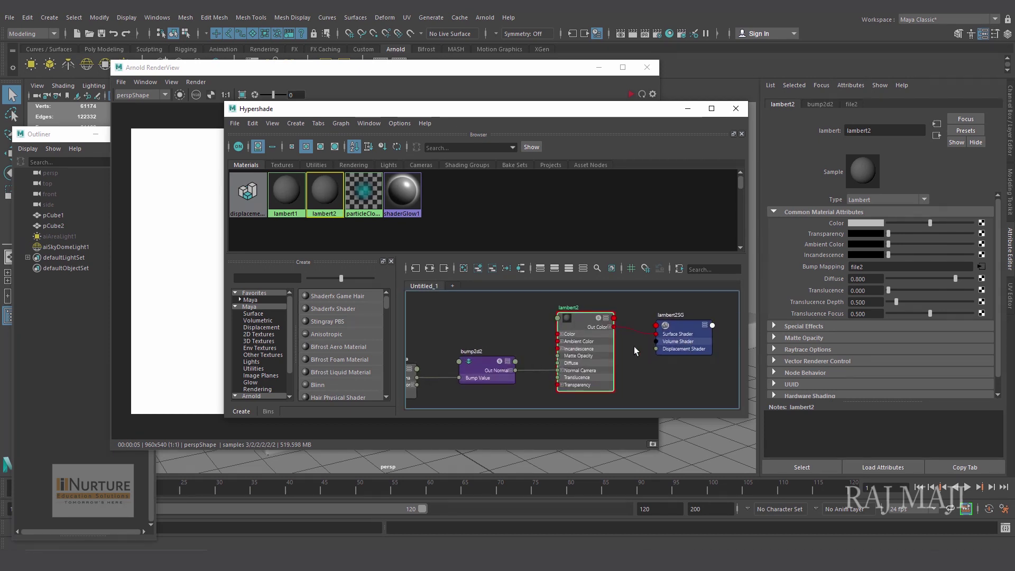
Step: Graph the connections of the lambert2SG shading group and examine its displacement, bump and surface shader inputs
click(684, 331)
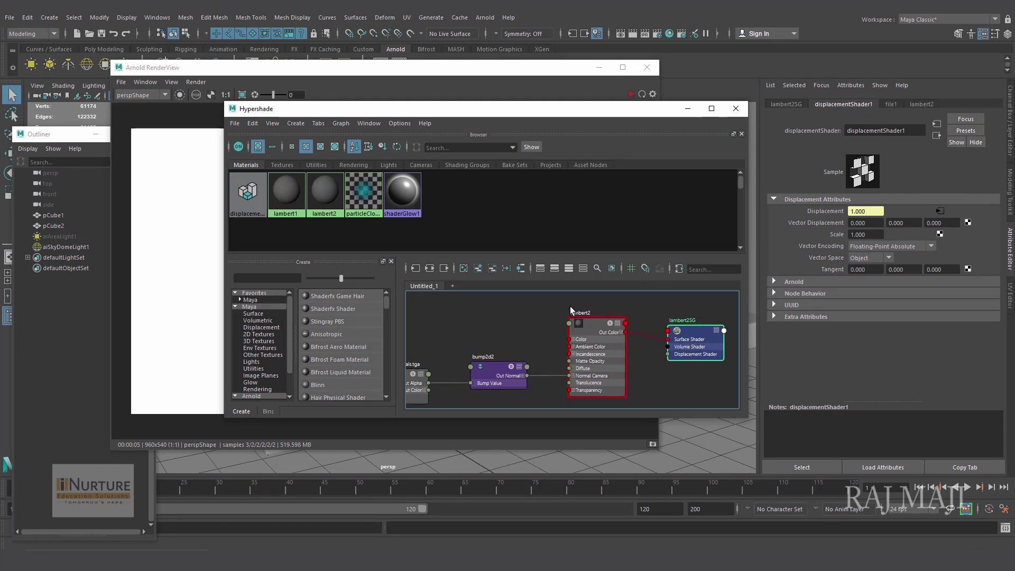
click(430, 268)
scroll(528, 333, up, 3)
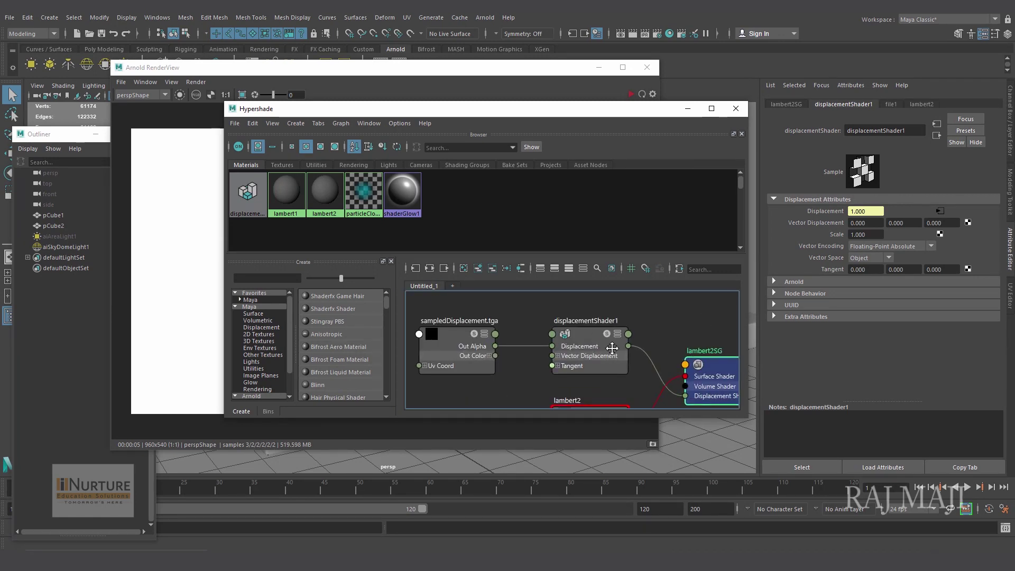
alt+middle_drag(477, 339, 568, 302)
scroll(568, 302, down, 2)
scroll(629, 372, down, 1)
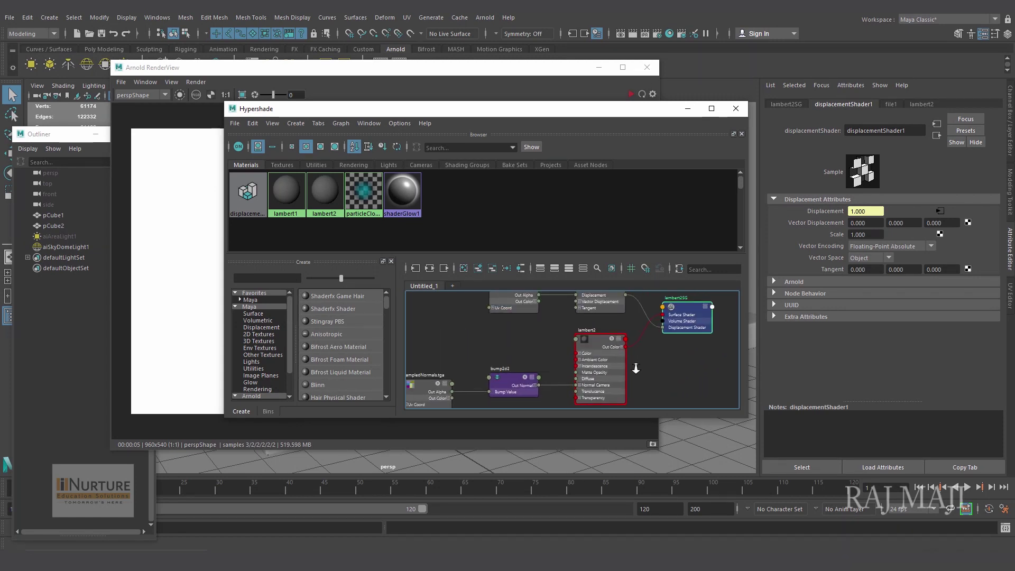
alt+middle_drag(626, 335, 625, 371)
click(624, 367)
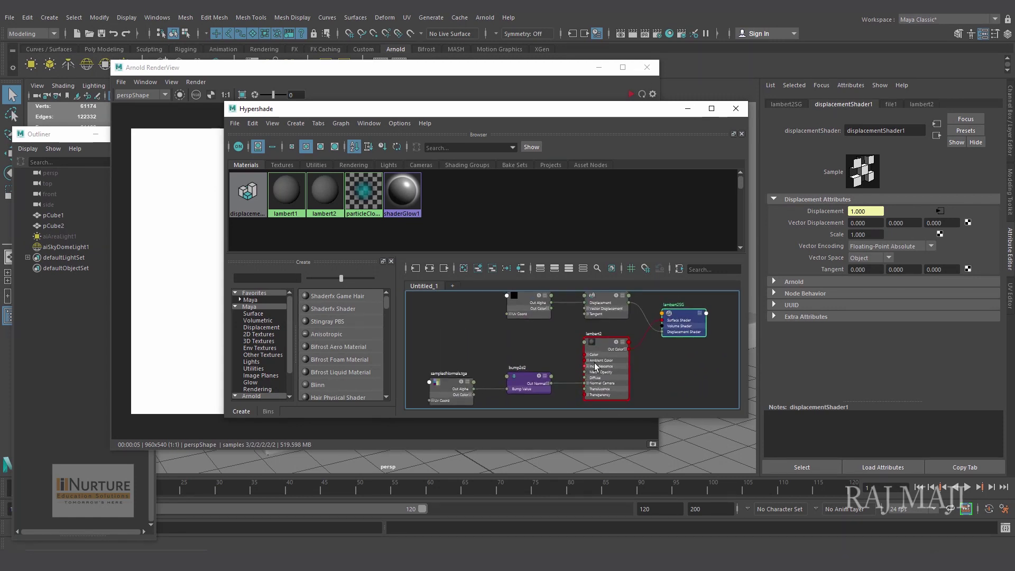
Step: Graph the lambert2 material again, collapse its node and line up the normal map and bump nodes beside it
click(430, 269)
click(627, 321)
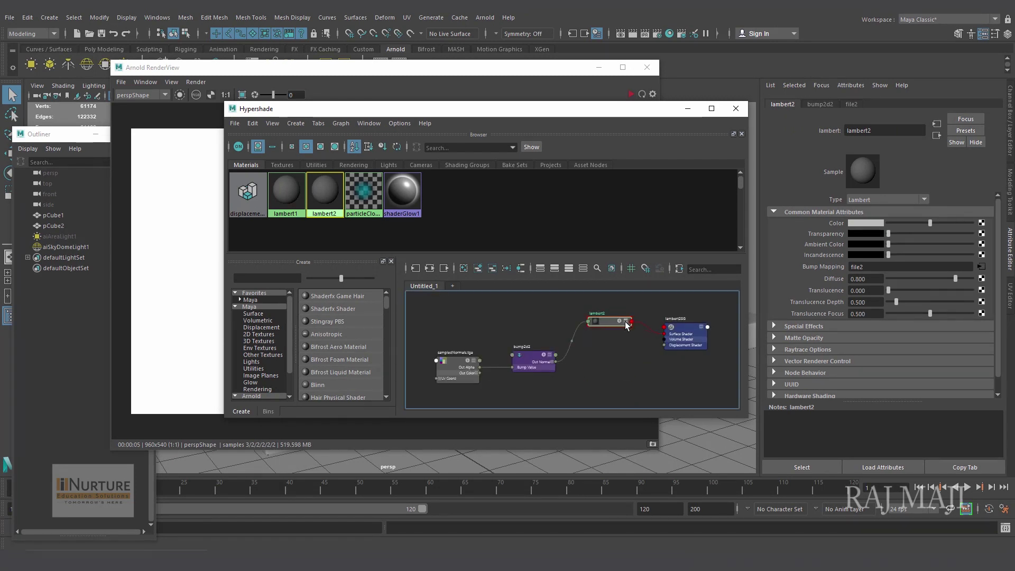
drag(451, 329, 521, 319)
click(690, 328)
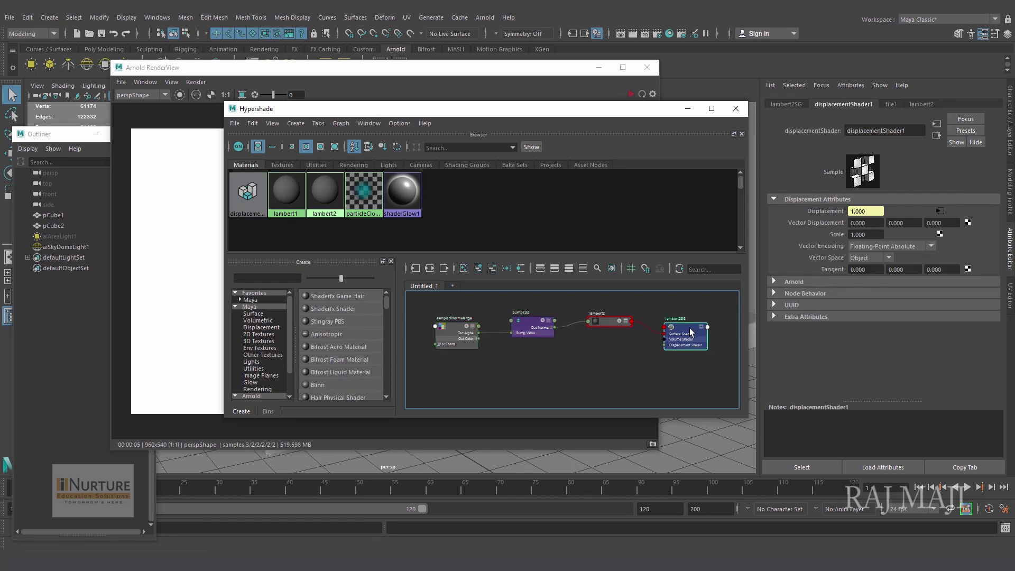
scroll(631, 360, up, 2)
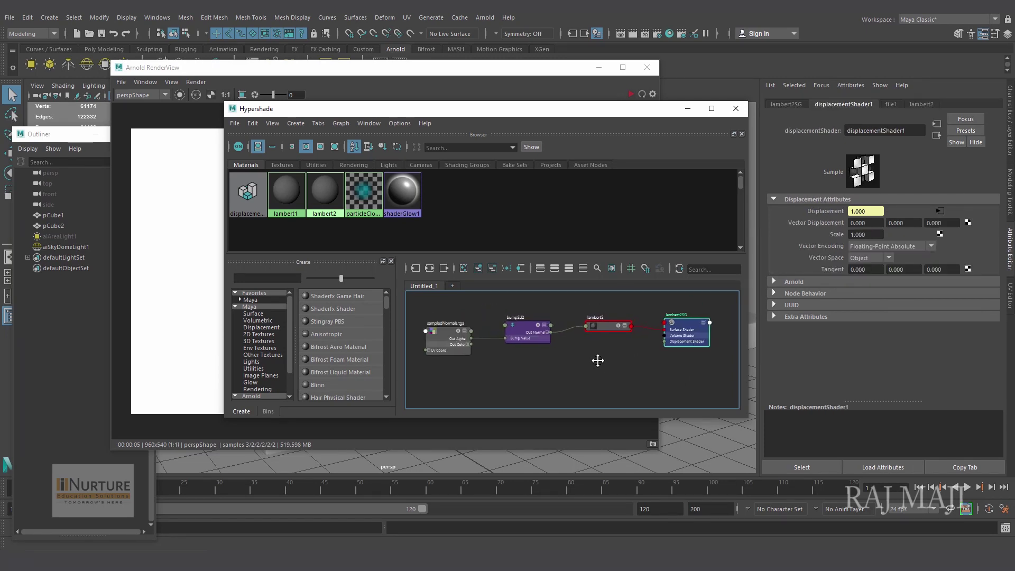
Step: Map the Color attribute of the lambert2 material with a File texture
click(605, 322)
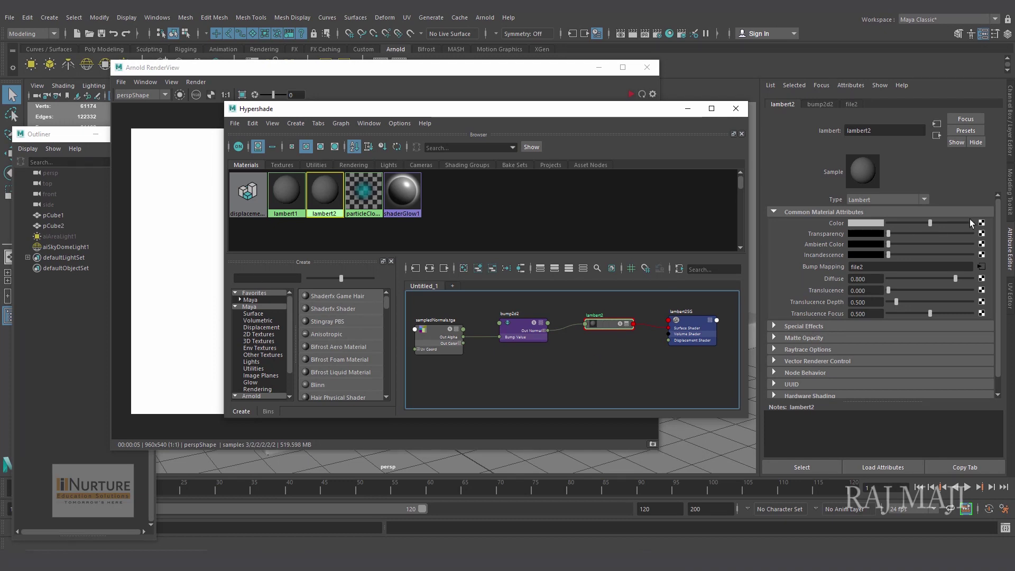
click(982, 223)
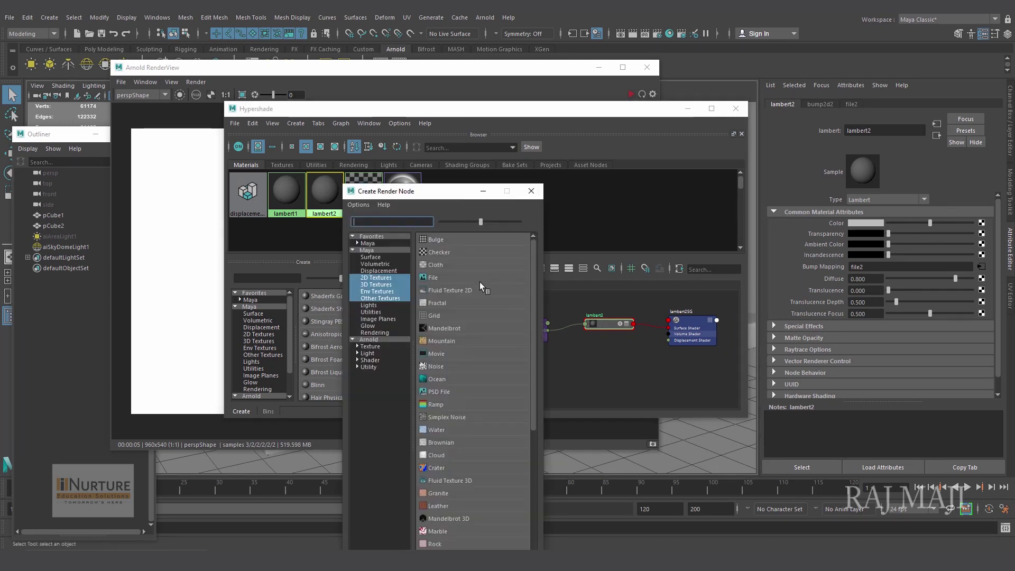
click(448, 278)
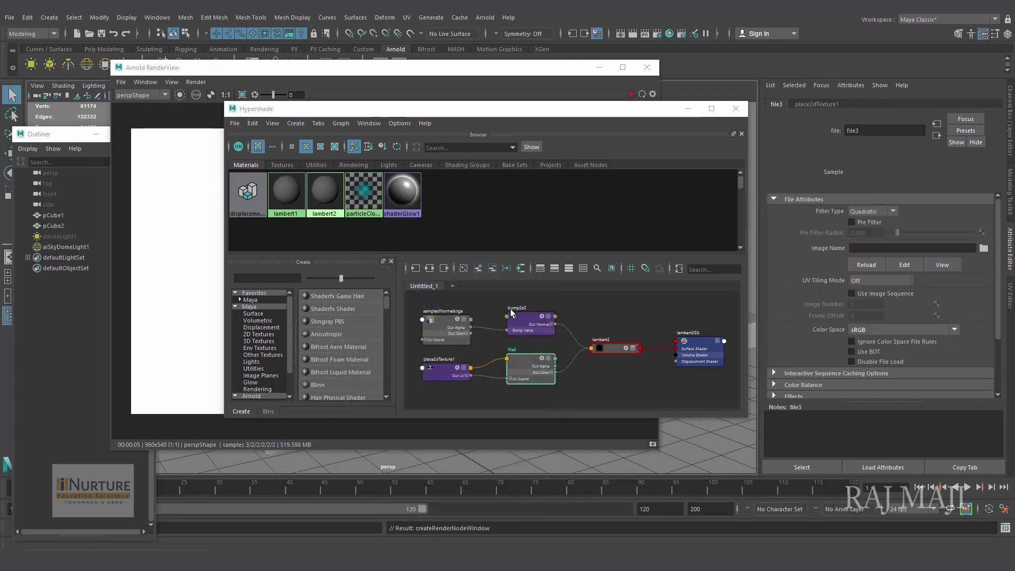
Step: Load Steps.jpg from the Others folder of sourceimages as the image of the new file texture
click(984, 248)
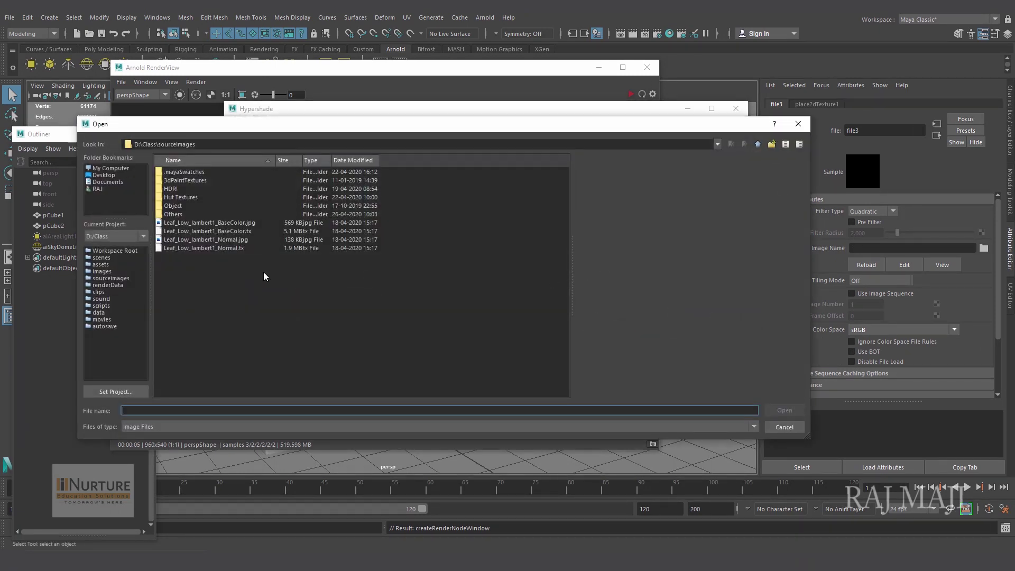
double_click(175, 214)
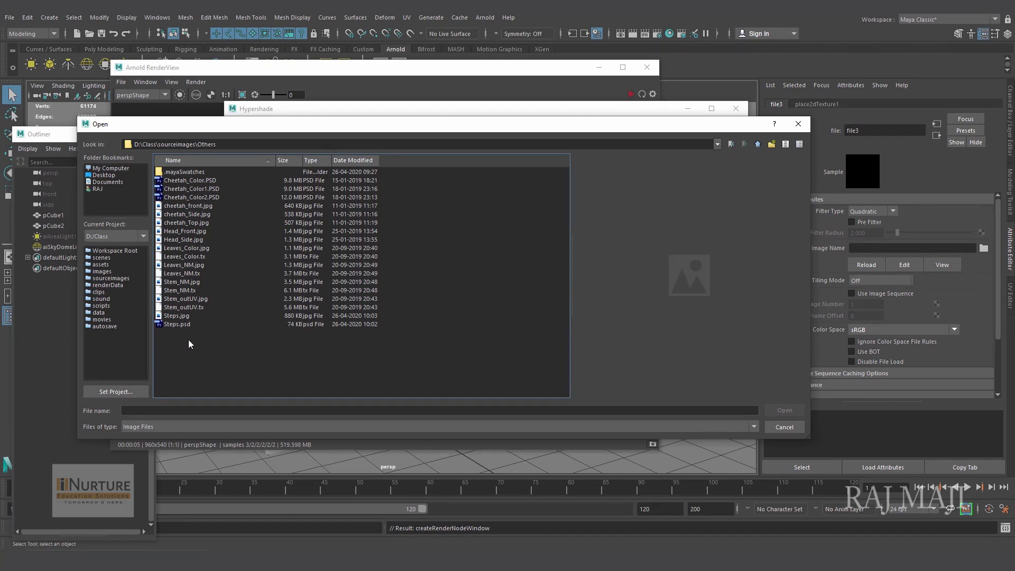
click(180, 317)
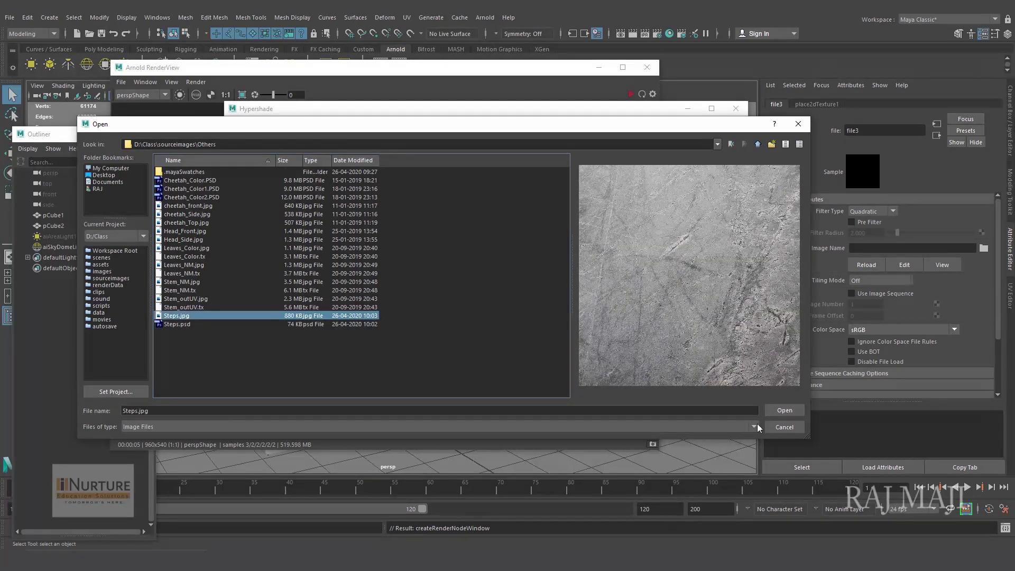
click(784, 410)
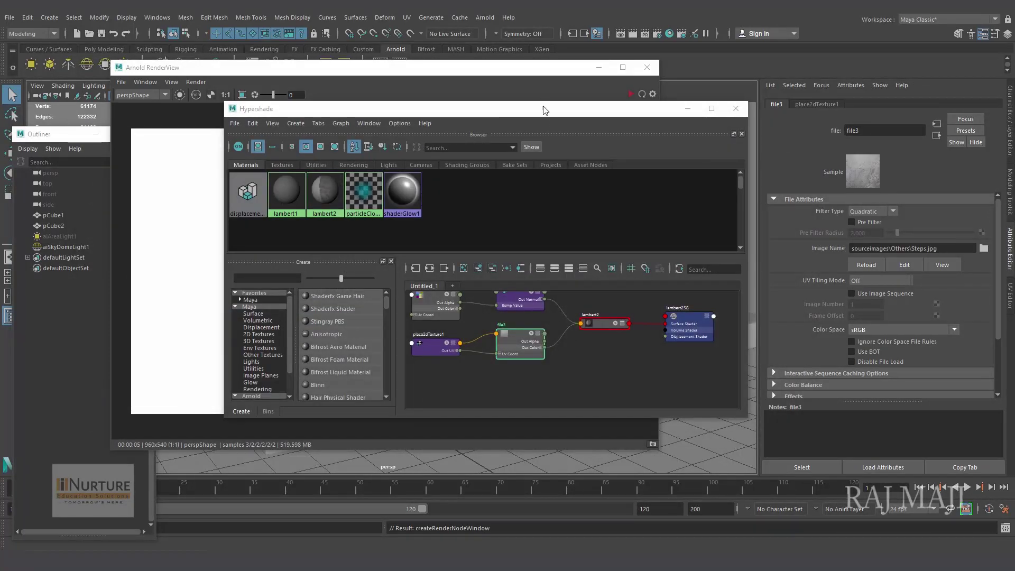
Step: Render both staircases with Arnold in the perspective view to check the stone texture
drag(535, 109, 402, 382)
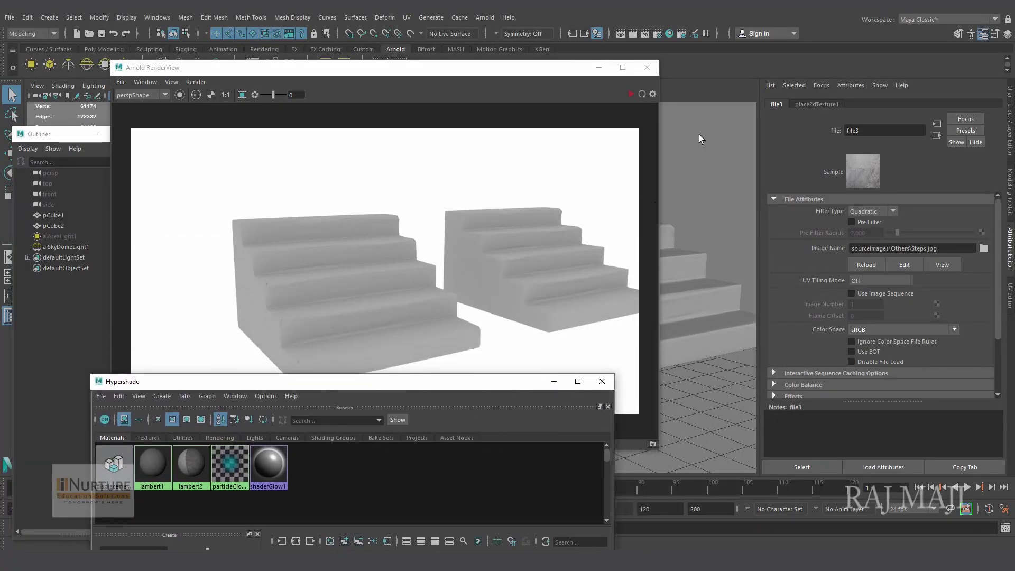
click(630, 94)
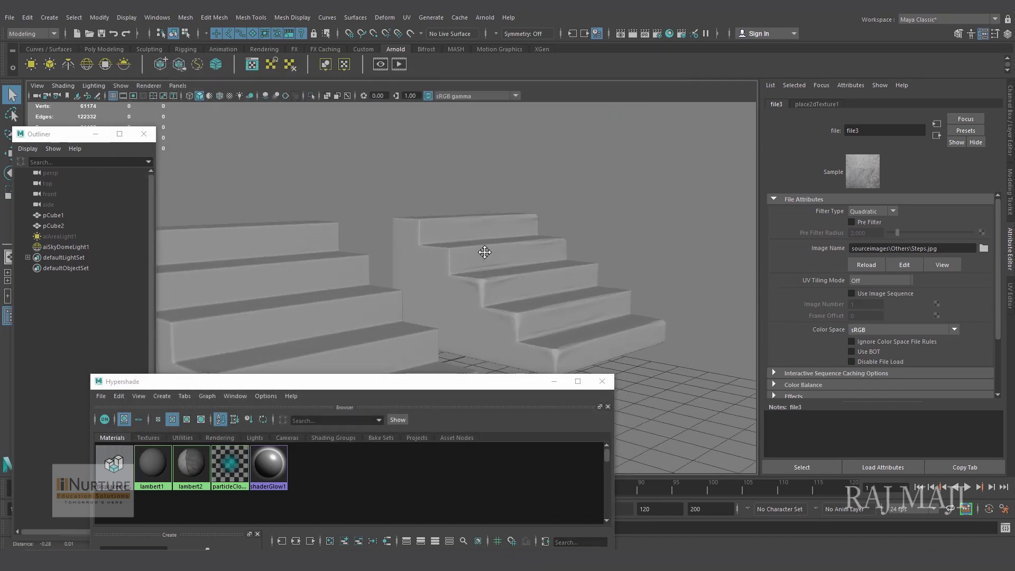
scroll(632, 199, up, 5)
alt+drag(484, 270, 473, 237)
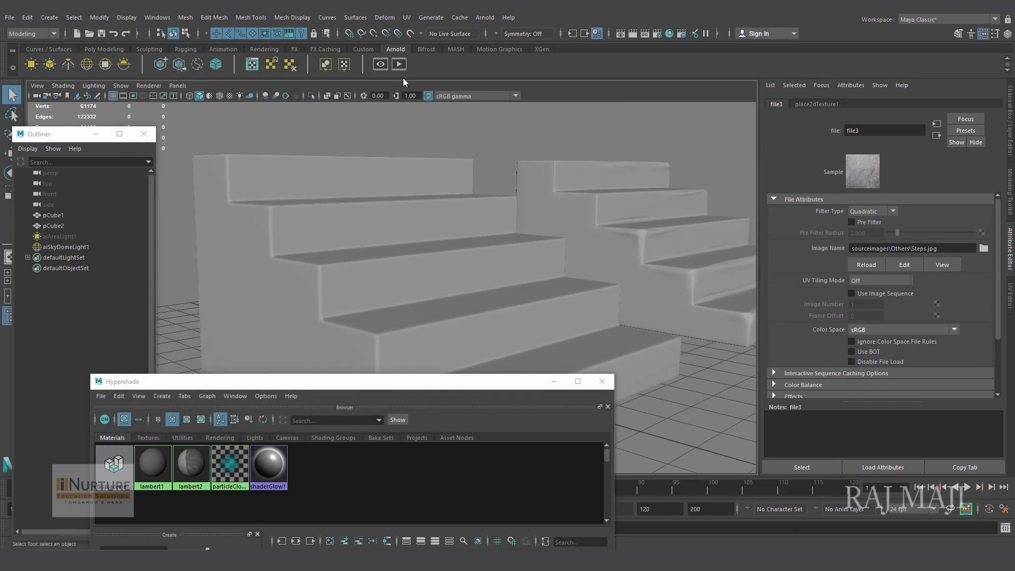
click(399, 64)
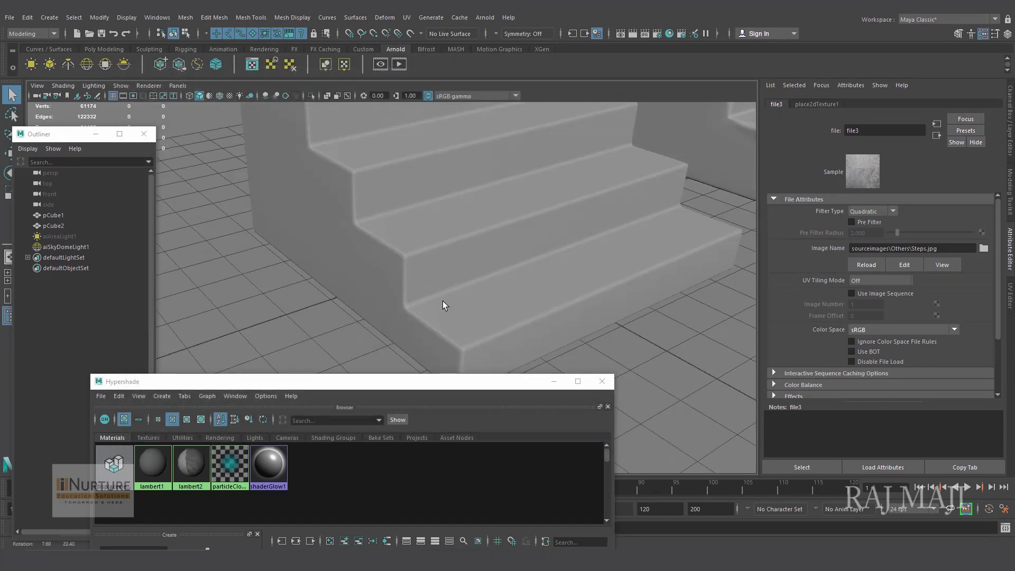
alt+middle_drag(489, 245, 467, 262)
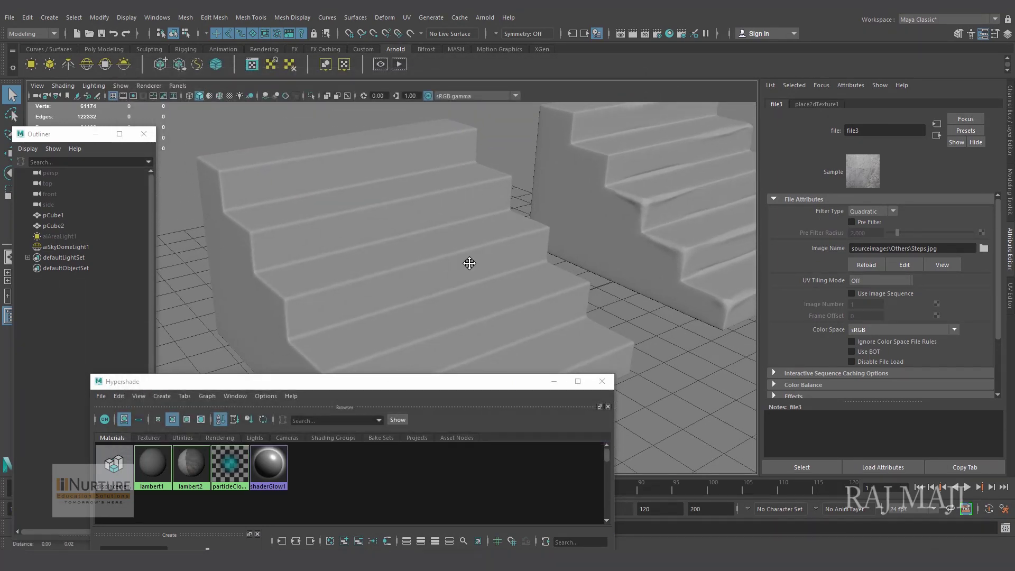
click(400, 64)
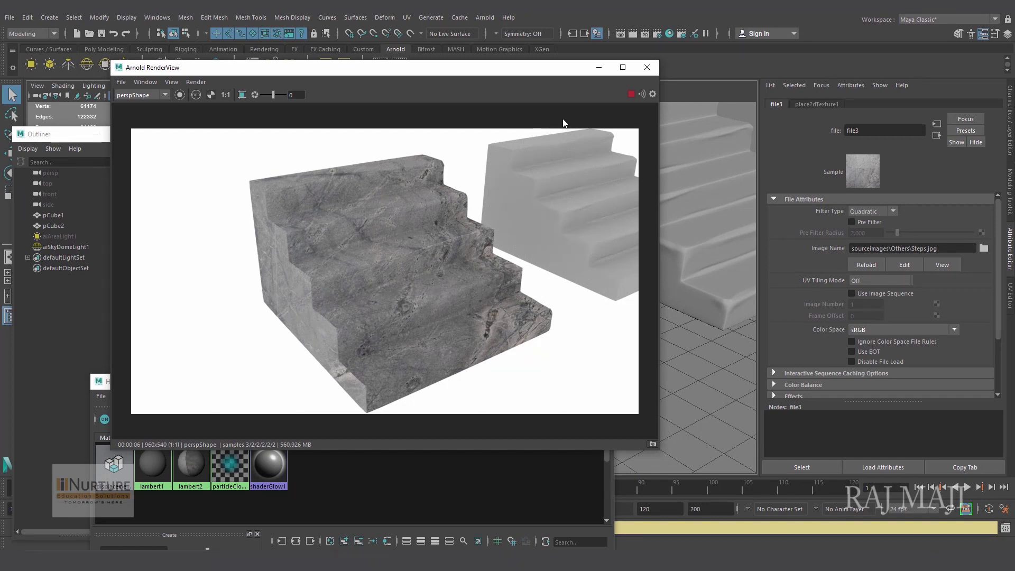
Step: Stop the render, close the Arnold RenderView and add a second, empty graph tab in Hypershade
click(631, 95)
drag(531, 74, 375, 279)
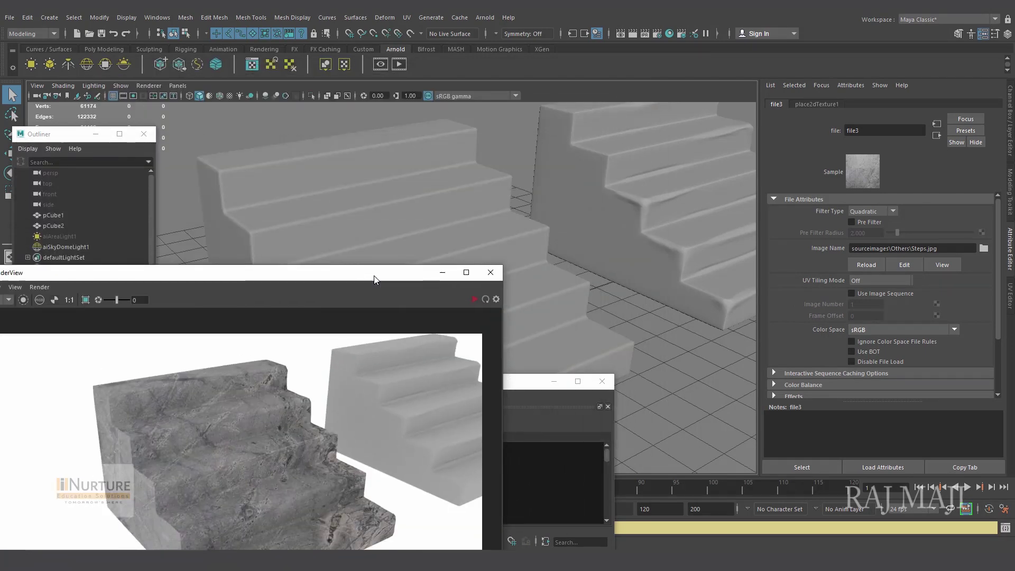
click(493, 274)
mouse_move(449, 263)
alt+mouse_down()
mouse_move(301, 294)
mouse_move(562, 333)
mouse_move(58, 221)
mouse_move(357, 233)
mouse_move(471, 274)
mouse_move(509, 274)
mouse_move(446, 265)
alt+mouse_up()
drag(397, 382, 505, 54)
click(427, 223)
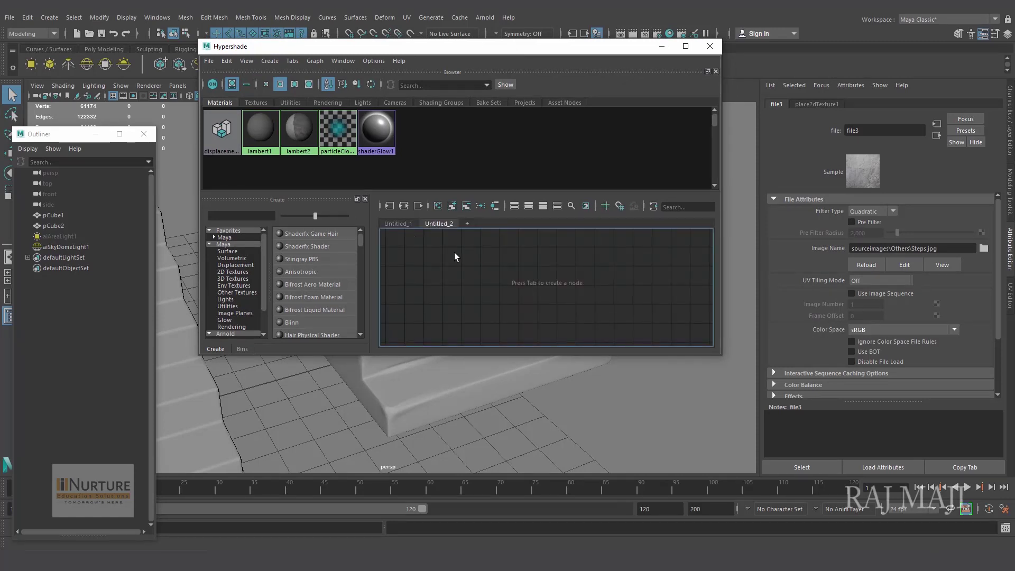
click(398, 222)
alt+middle_drag(505, 276, 508, 304)
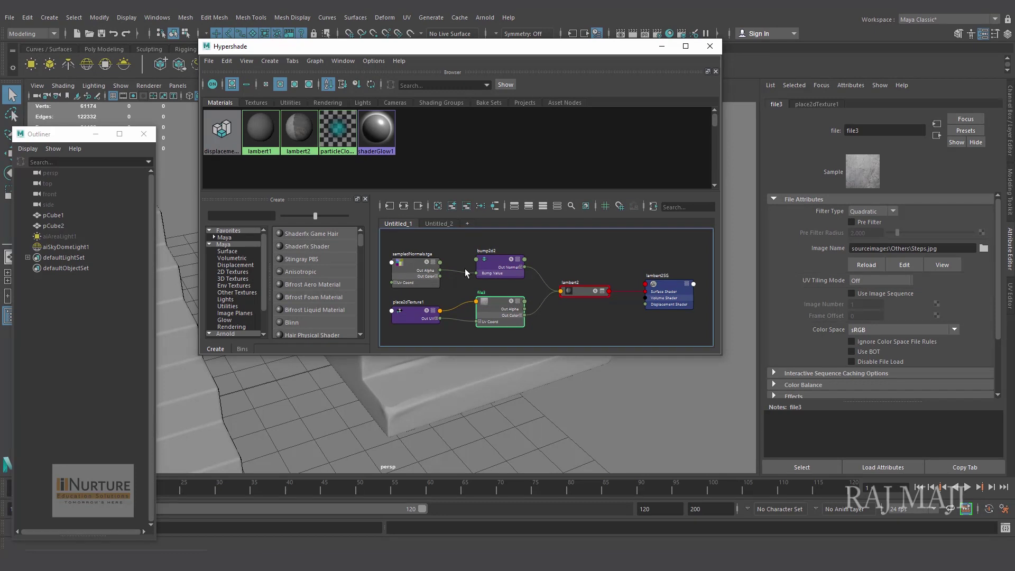
click(437, 224)
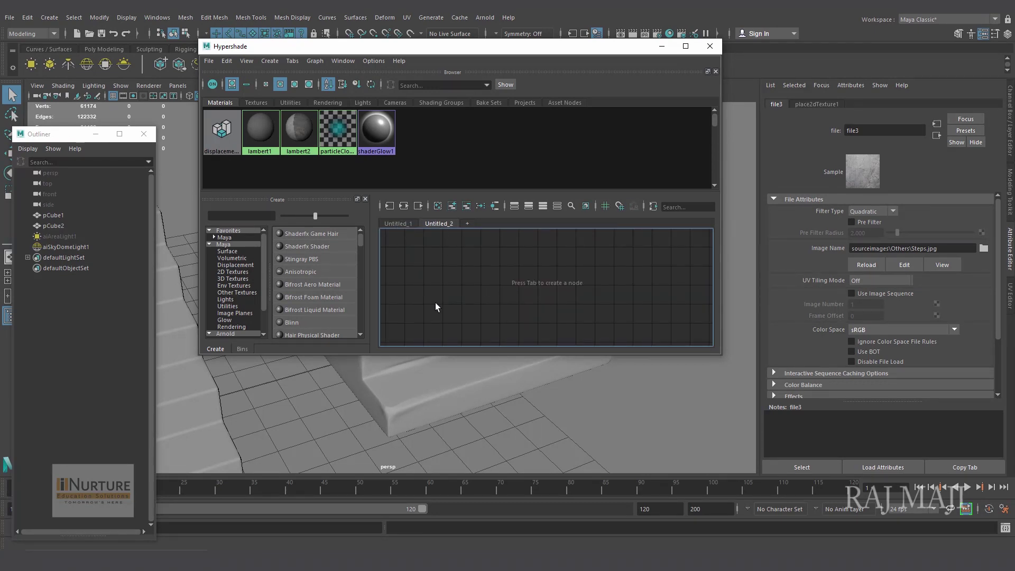
Step: Create an aiAmbientOcclusion shader from Arnold's surface shaders and assign it to the untextured staircase pCube2
drag(265, 286, 262, 305)
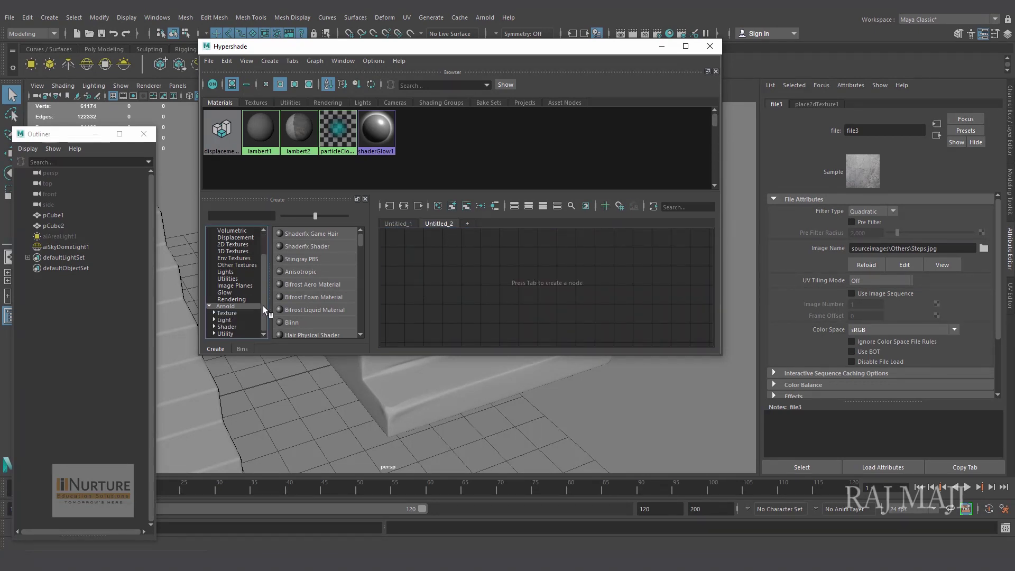
click(214, 326)
drag(264, 293, 264, 310)
click(235, 321)
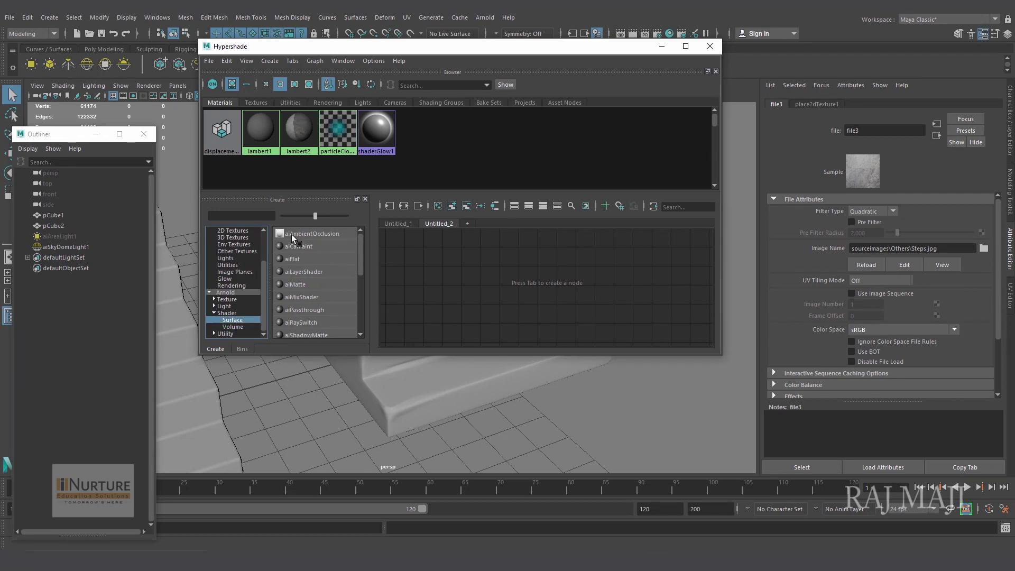
drag(286, 238, 331, 236)
click(310, 233)
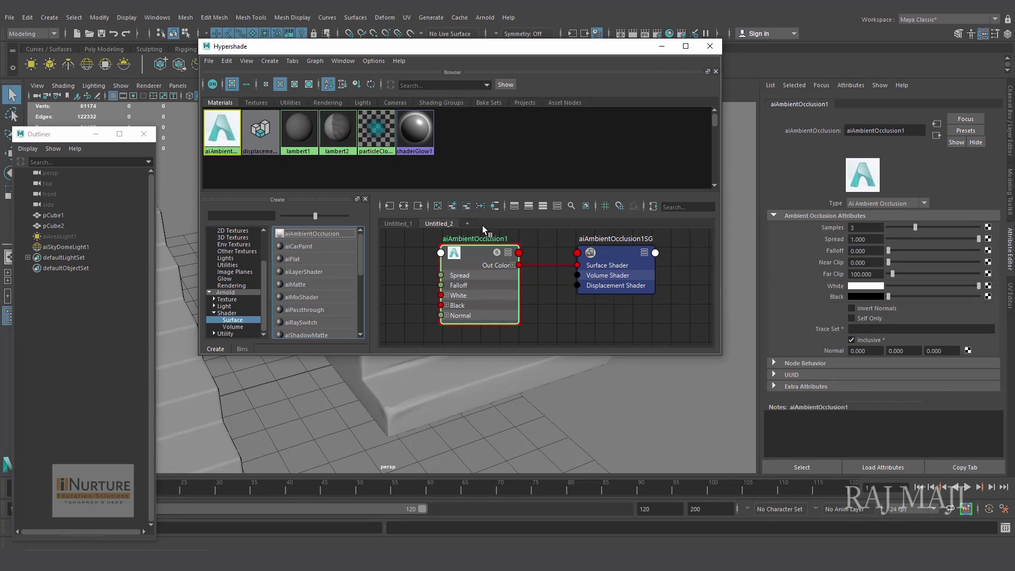
middle_drag(470, 259, 435, 405)
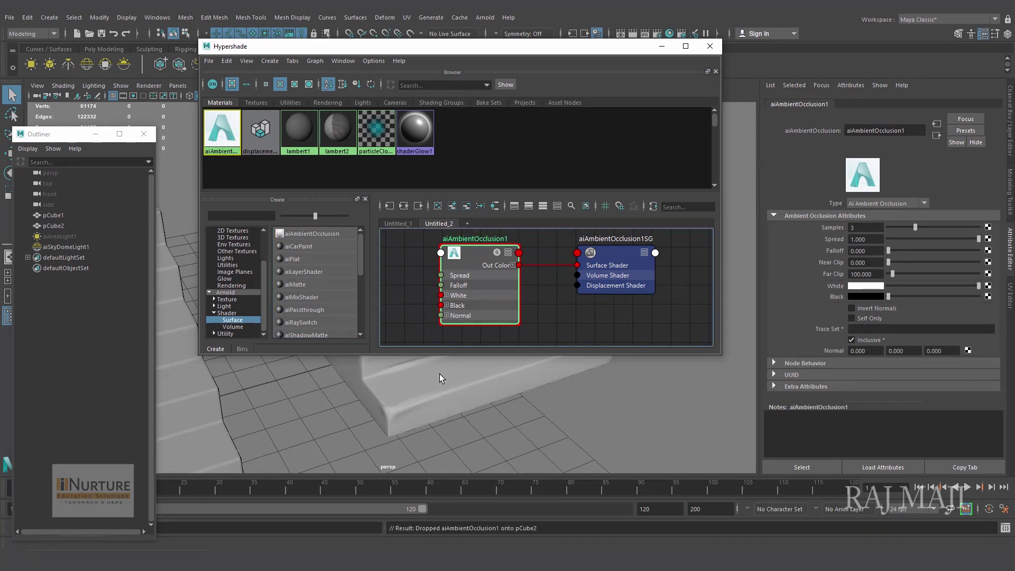
Step: Render the staircase with the ambient occlusion shader in Arnold, framing it in the perspective view
drag(528, 51, 528, 351)
alt+right_drag(472, 230, 485, 216)
mouse_move(485, 216)
alt+middle_down()
mouse_move(474, 221)
mouse_move(488, 214)
alt+middle_up()
alt+drag(489, 214, 476, 207)
click(398, 63)
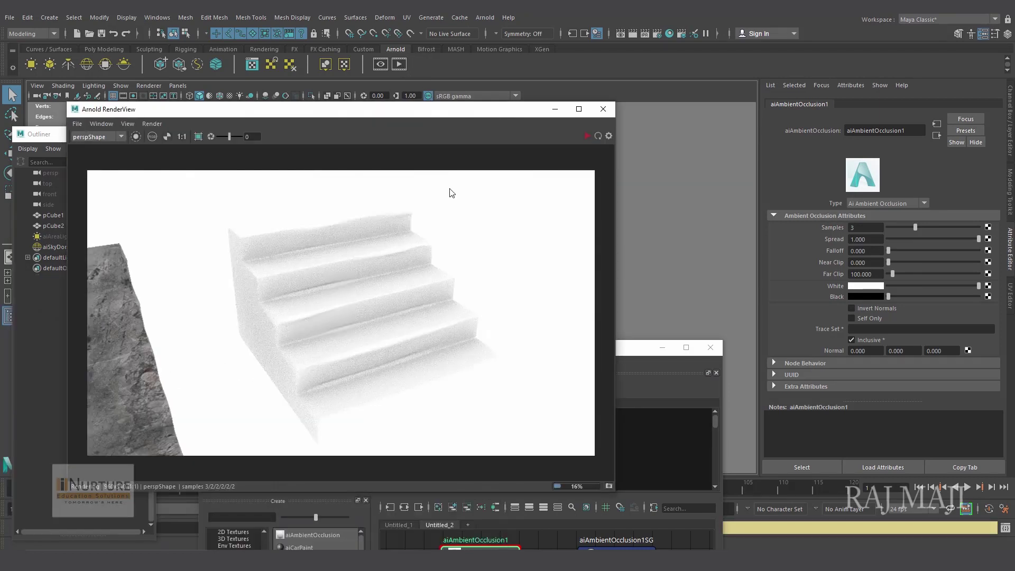
drag(437, 112, 464, 76)
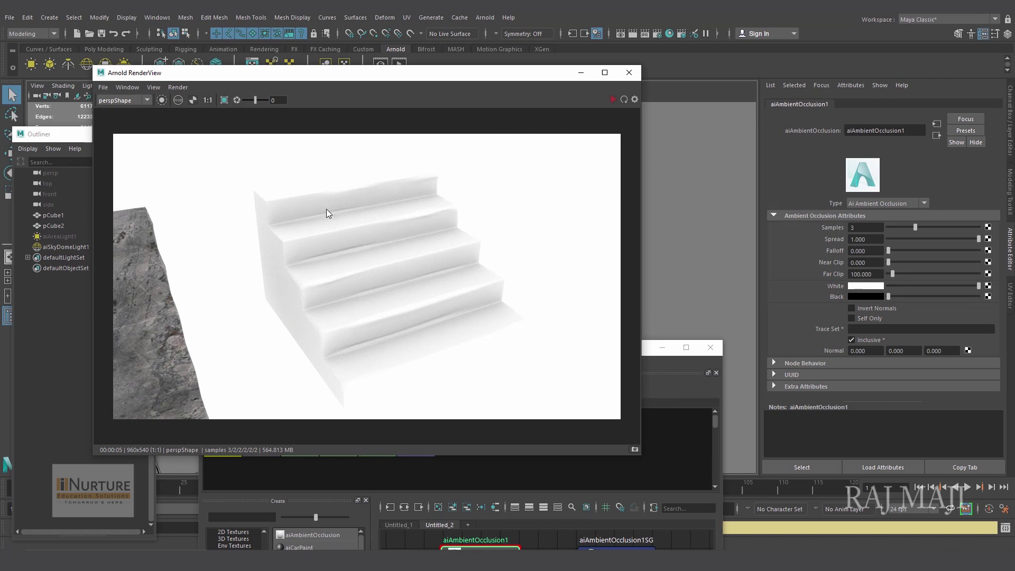
Step: Limit the Arnold render to a crop region around the staircase and minimize the Hypershade window
click(223, 100)
drag(227, 160, 546, 423)
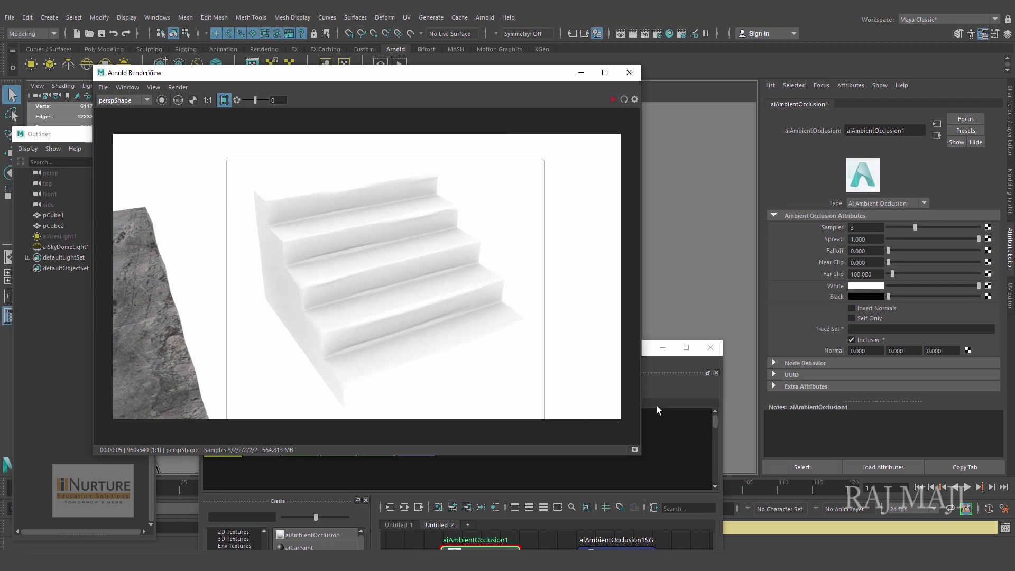
click(651, 364)
drag(596, 351, 583, 143)
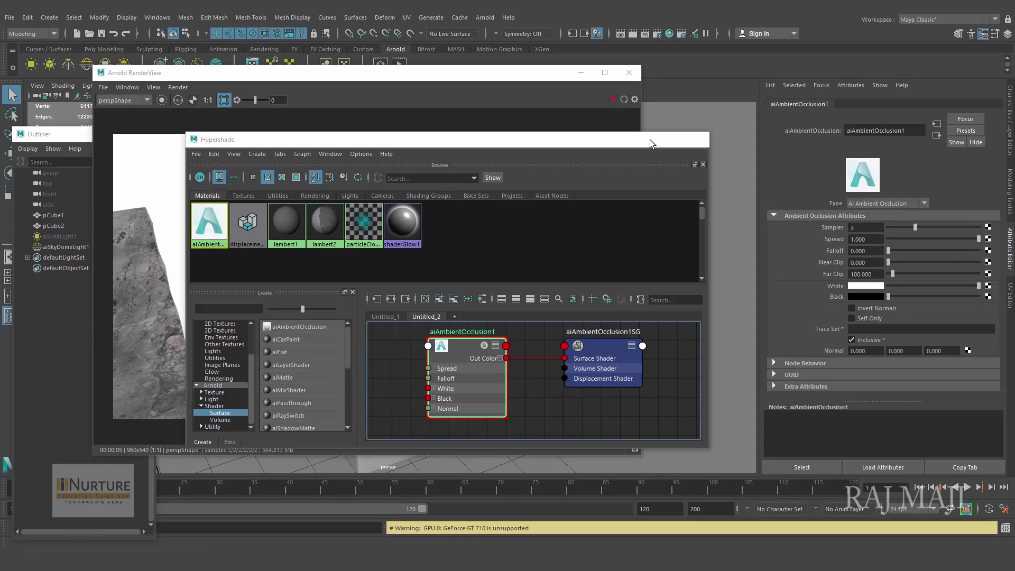
click(649, 140)
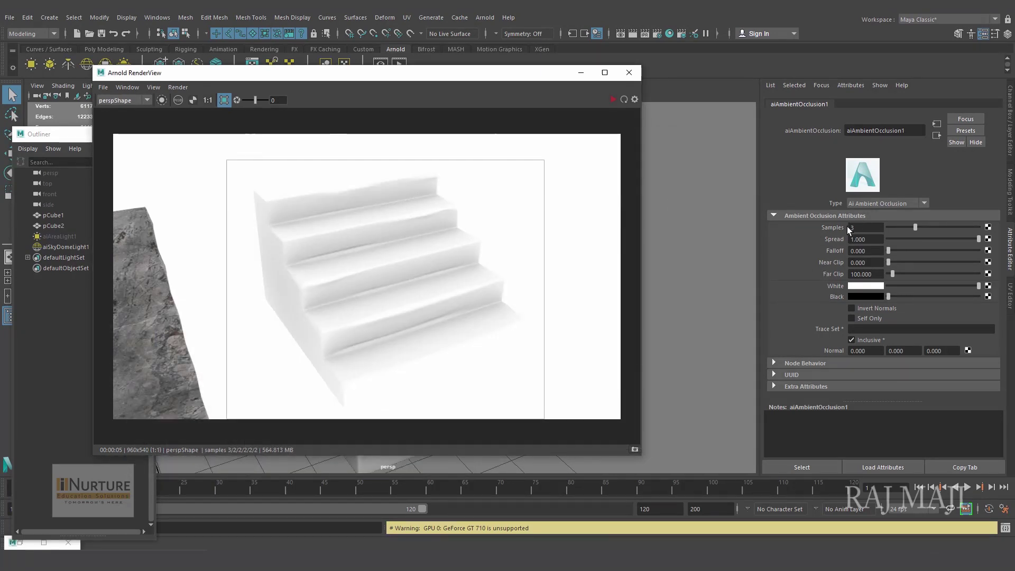
Step: Start the live Arnold render and adjust the ambient occlusion shader's Spread, ending at 0.840
click(863, 229)
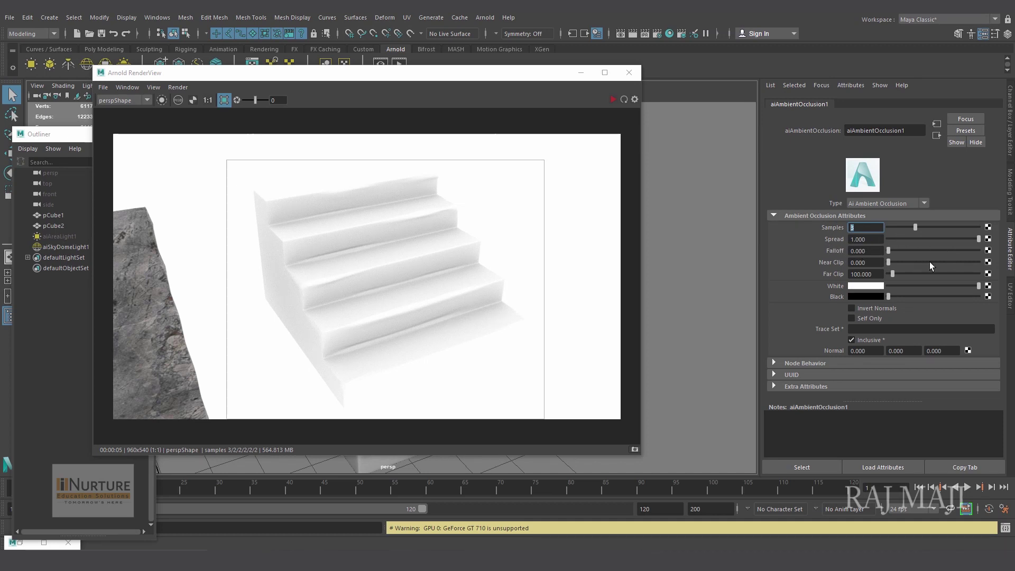
drag(977, 240, 975, 241)
click(613, 100)
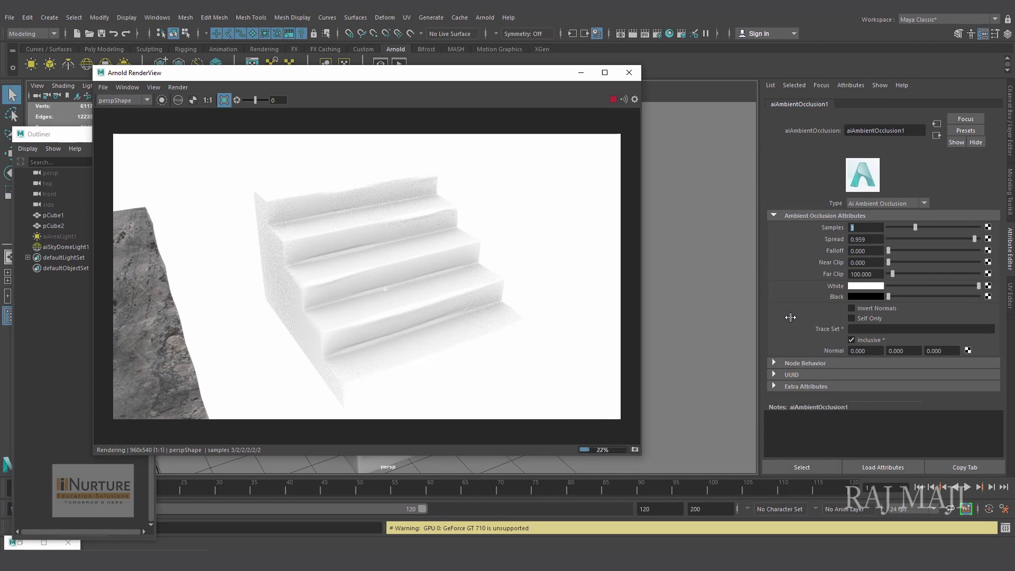
drag(972, 242, 919, 246)
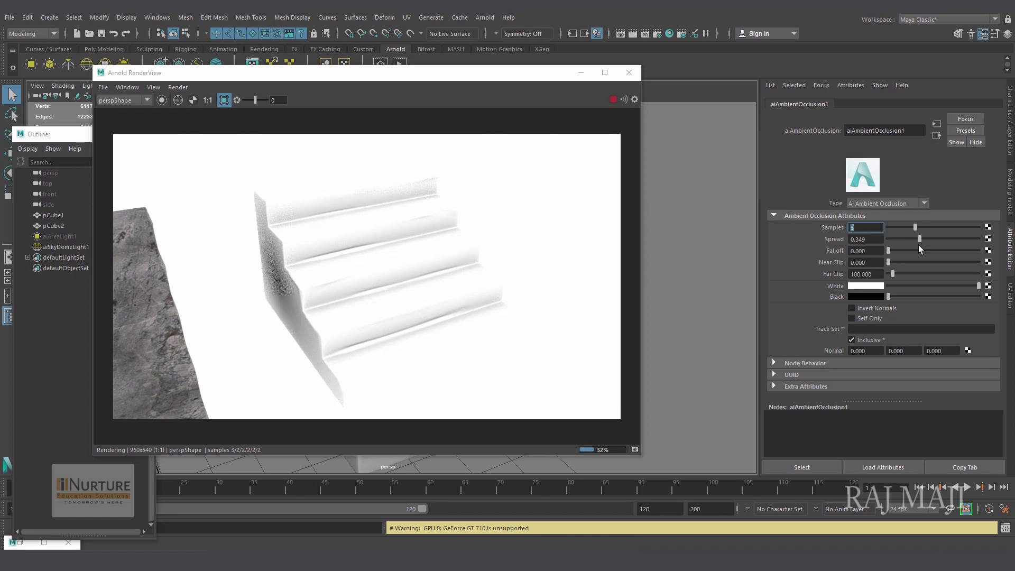
drag(918, 245, 899, 245)
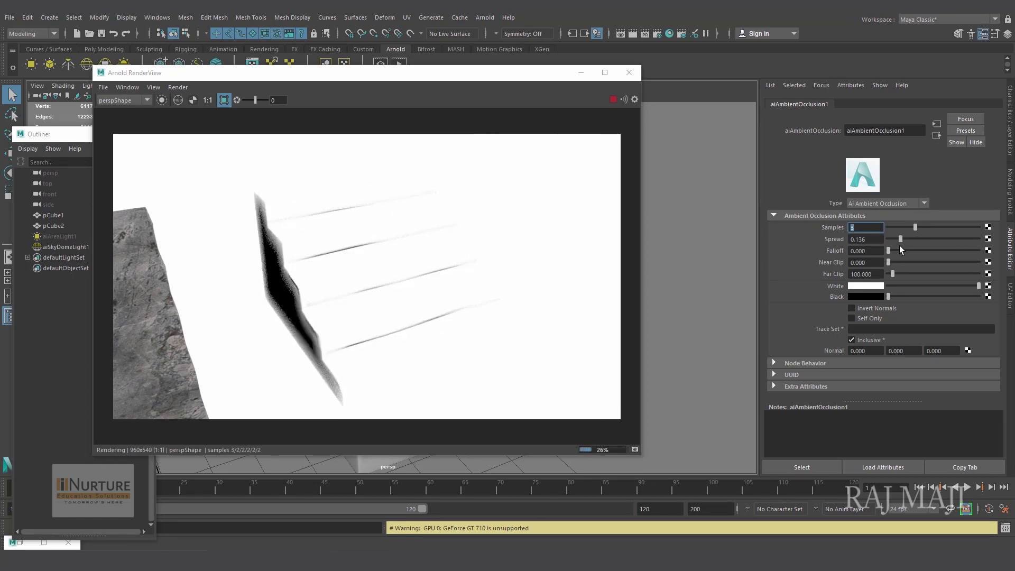
drag(899, 245, 944, 246)
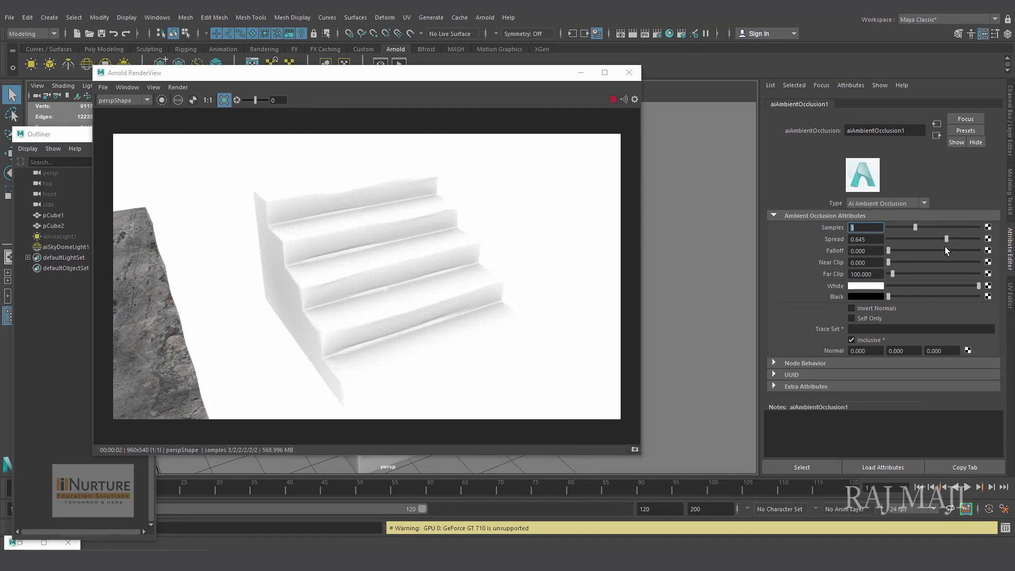
drag(944, 246, 962, 246)
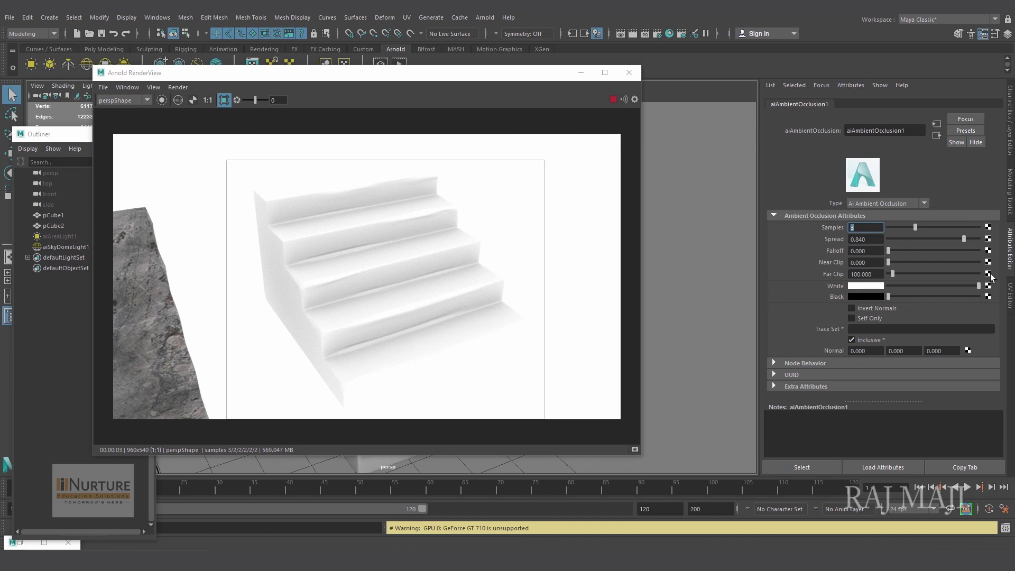
Step: Try the Self Only option on the ambient occlusion shader and turn it back off
mouse_move(888, 250)
mouse_down()
mouse_move(898, 255)
mouse_move(891, 253)
mouse_up()
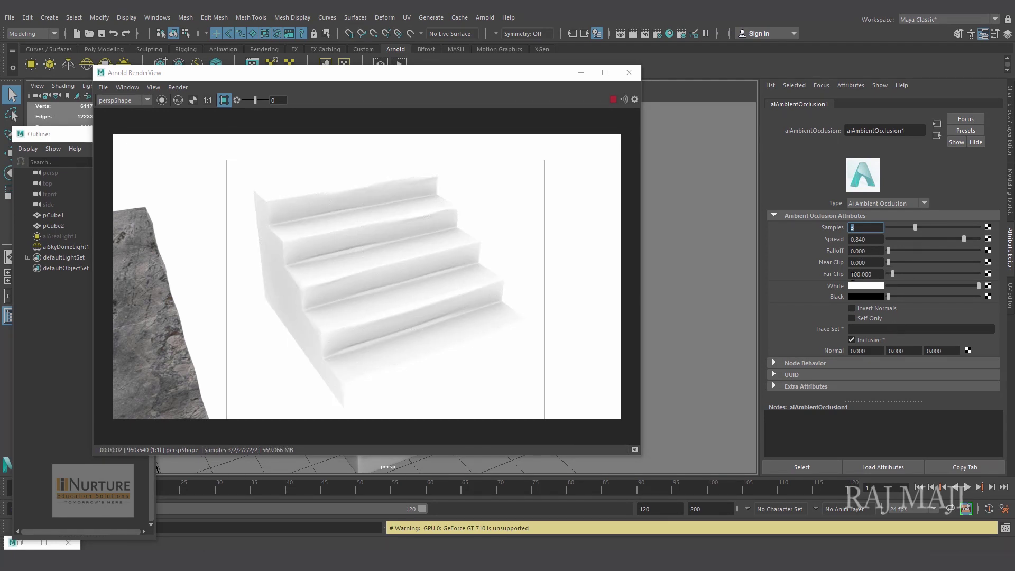
click(339, 272)
click(474, 317)
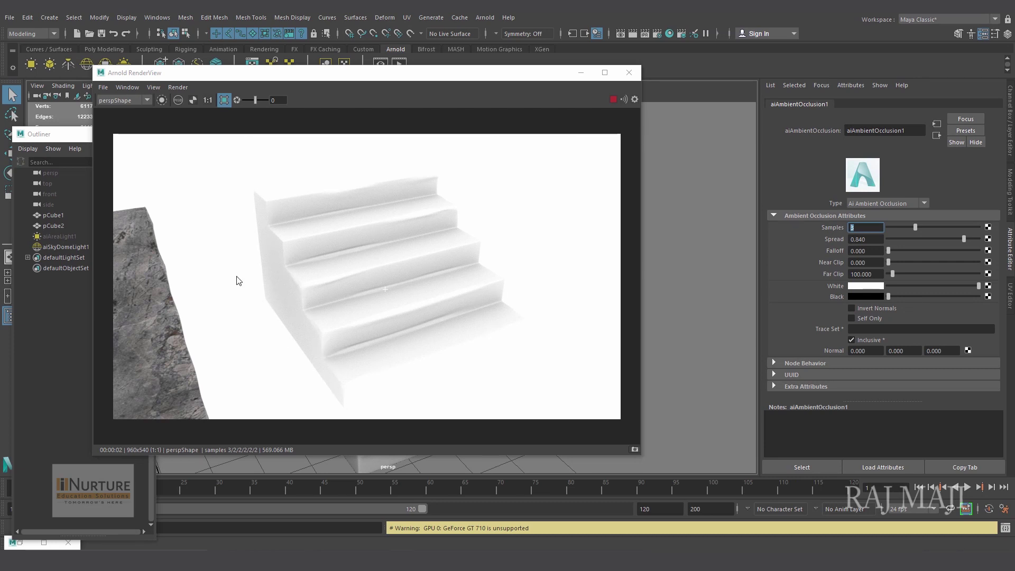
click(851, 318)
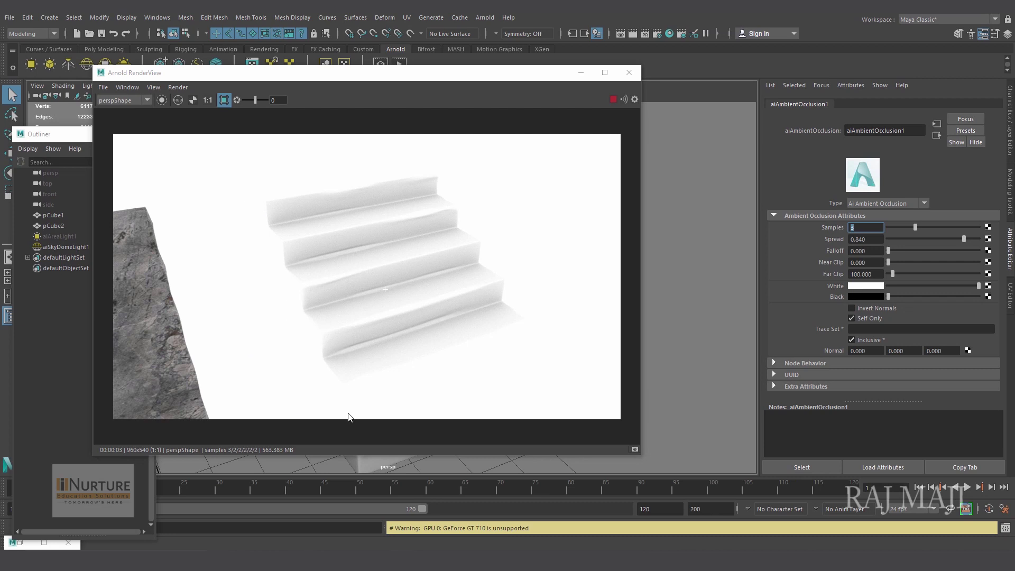
click(852, 318)
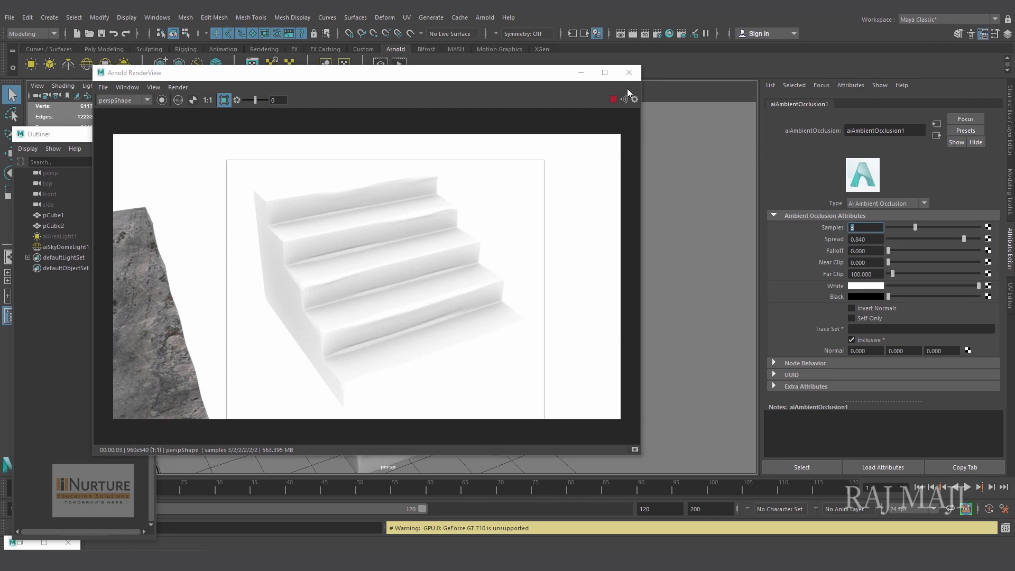
Step: Stop the render, close the Arnold RenderView and select the staircase pCube2 in the perspective view
click(612, 99)
click(639, 164)
click(448, 254)
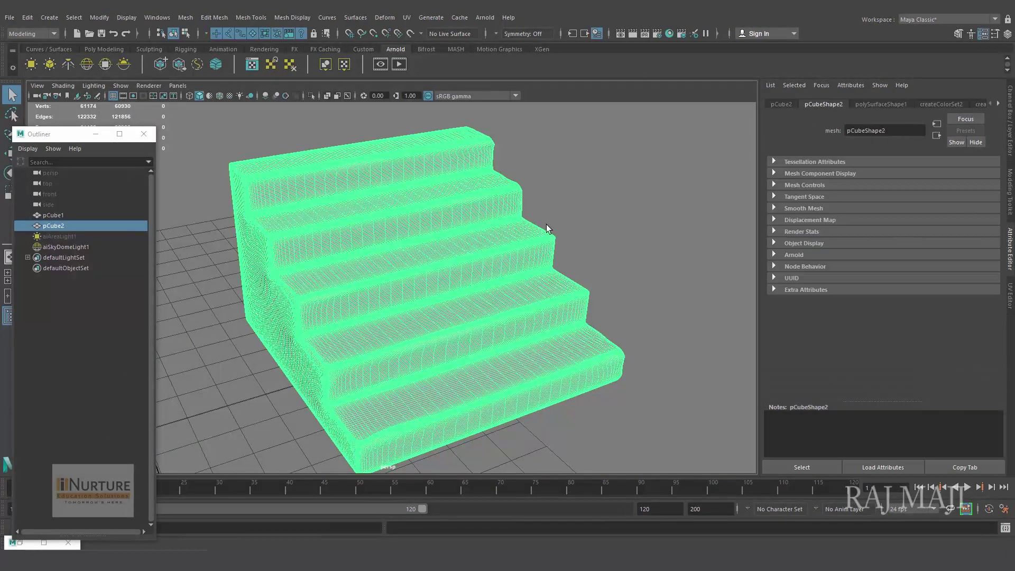
Step: Open Arnold's Render Selection To Texture for the staircase and set its output folder to D:/Class/images
click(484, 19)
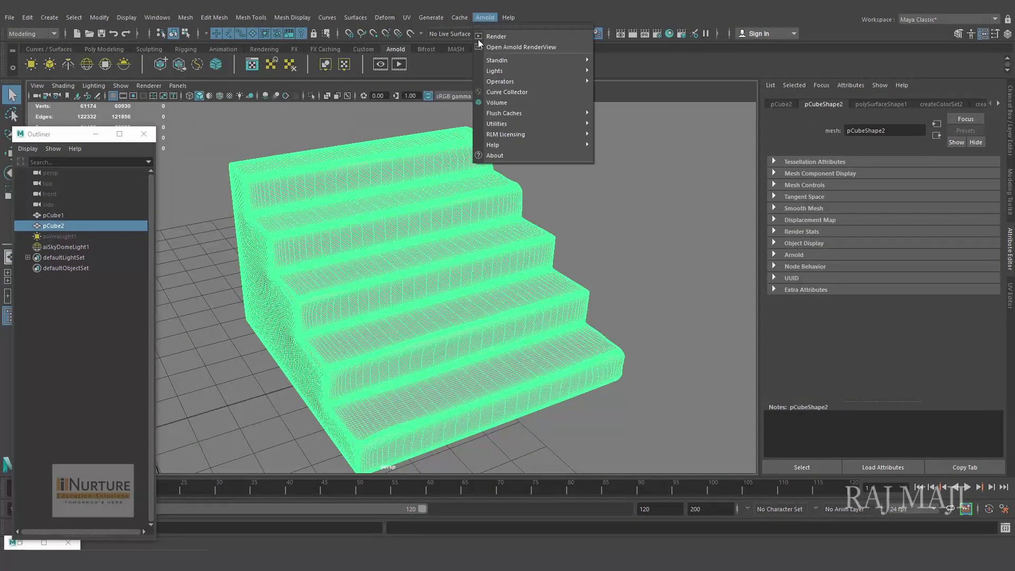
mouse_move(512, 125)
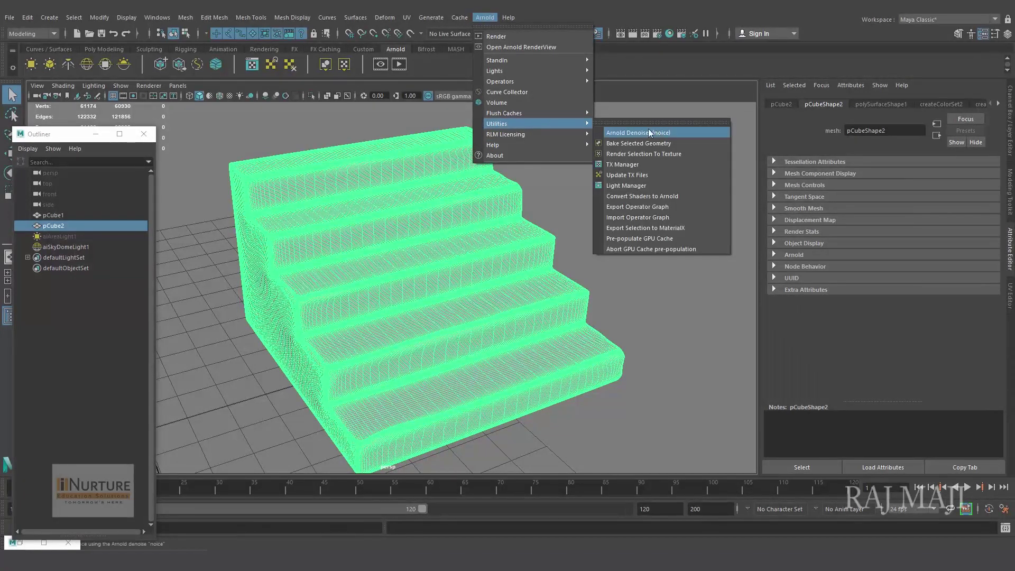
click(671, 154)
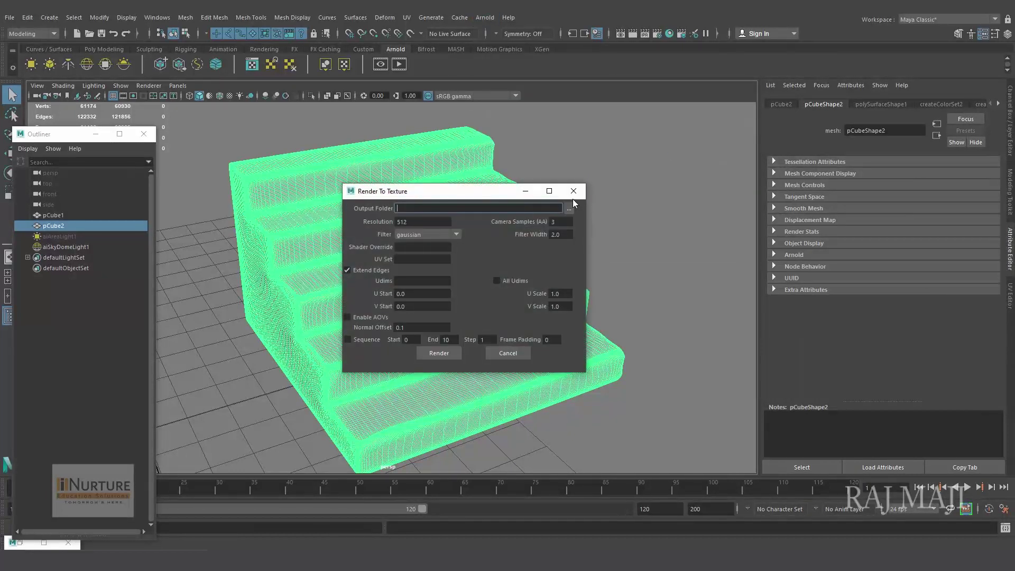
click(569, 209)
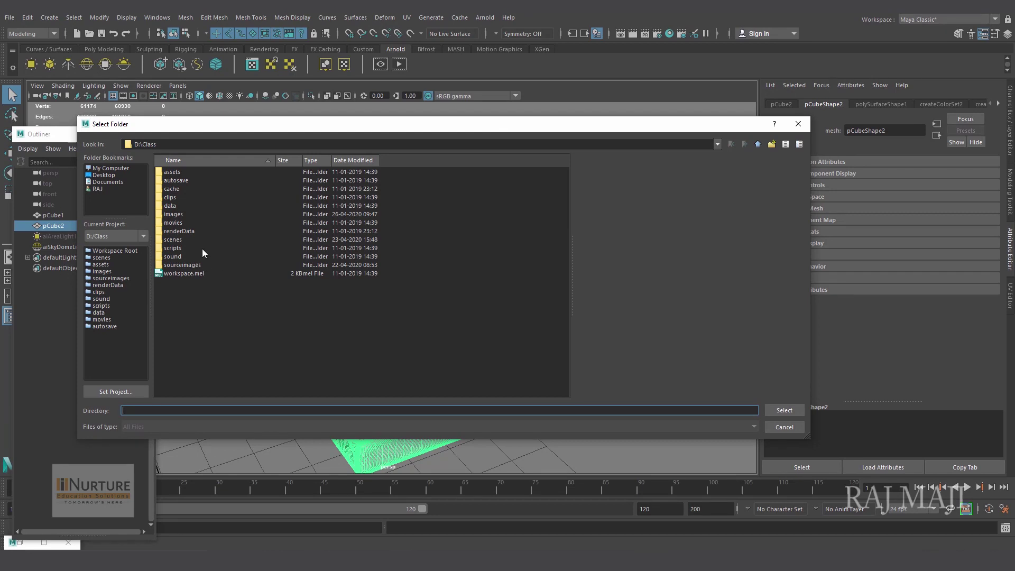
double_click(179, 216)
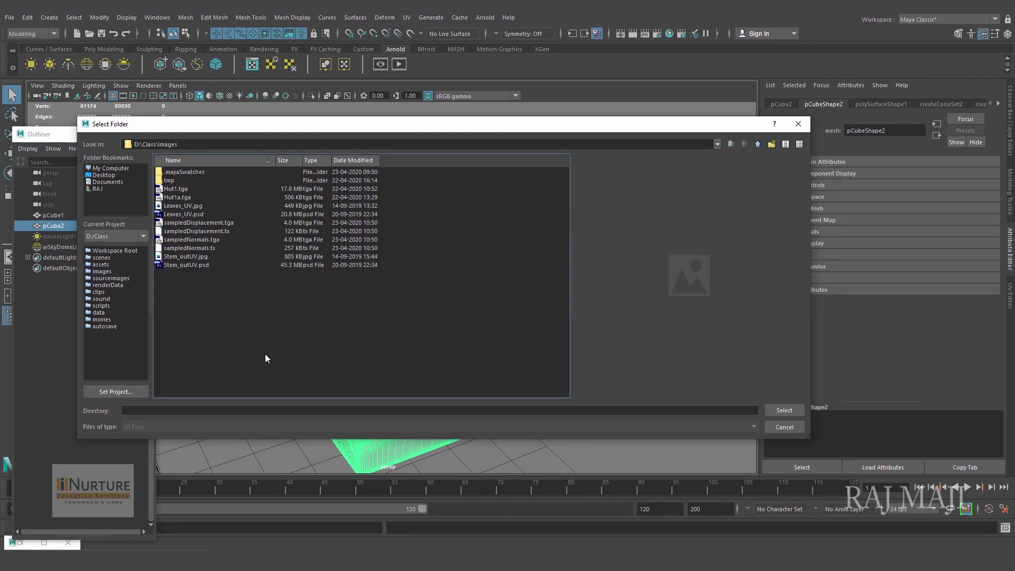
click(783, 411)
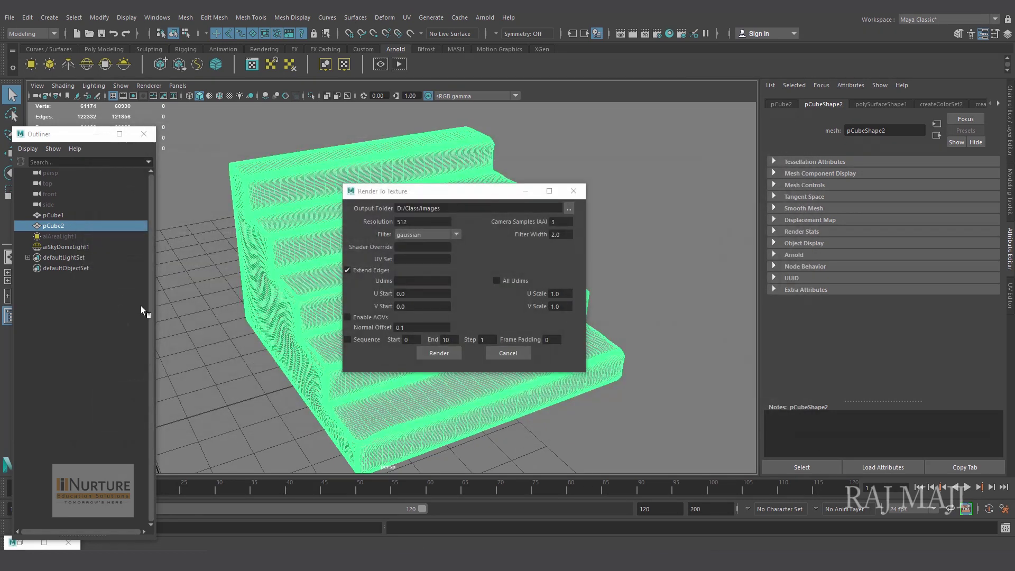
Step: Set the bake resolution to 1024 and render the staircase's ambient occlusion to texture
double_click(422, 222)
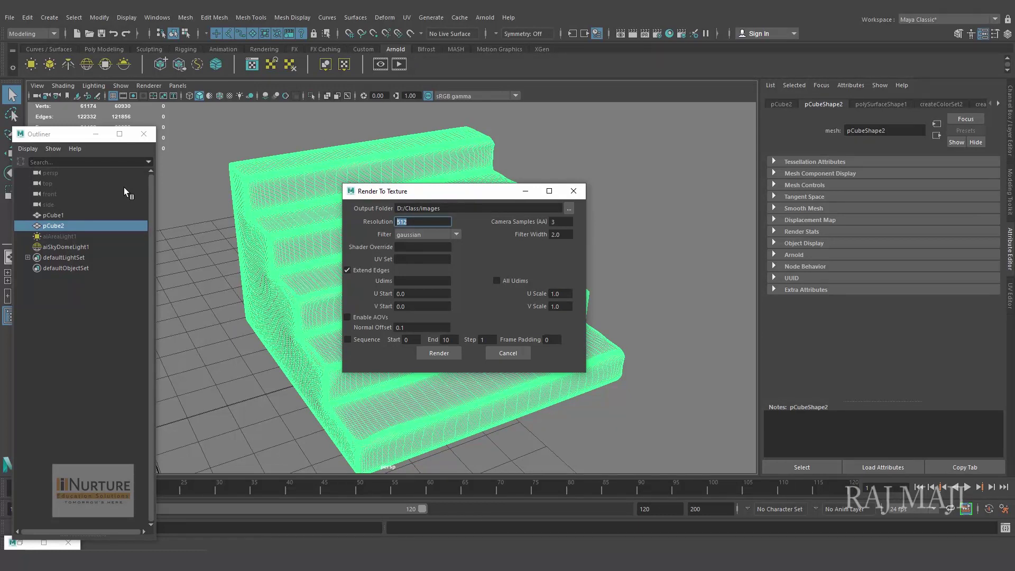
text(1024)
key(Tab)
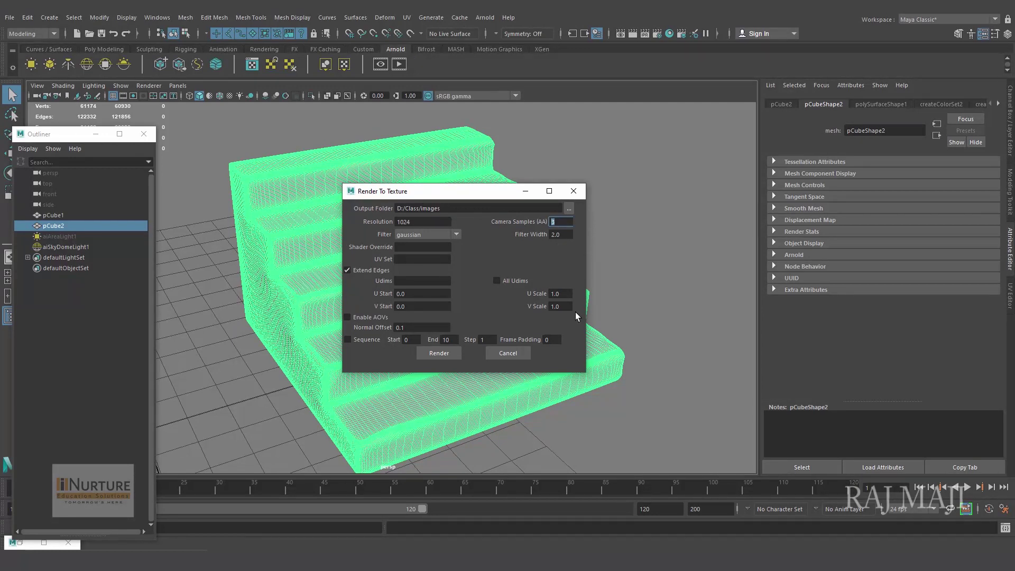
click(440, 353)
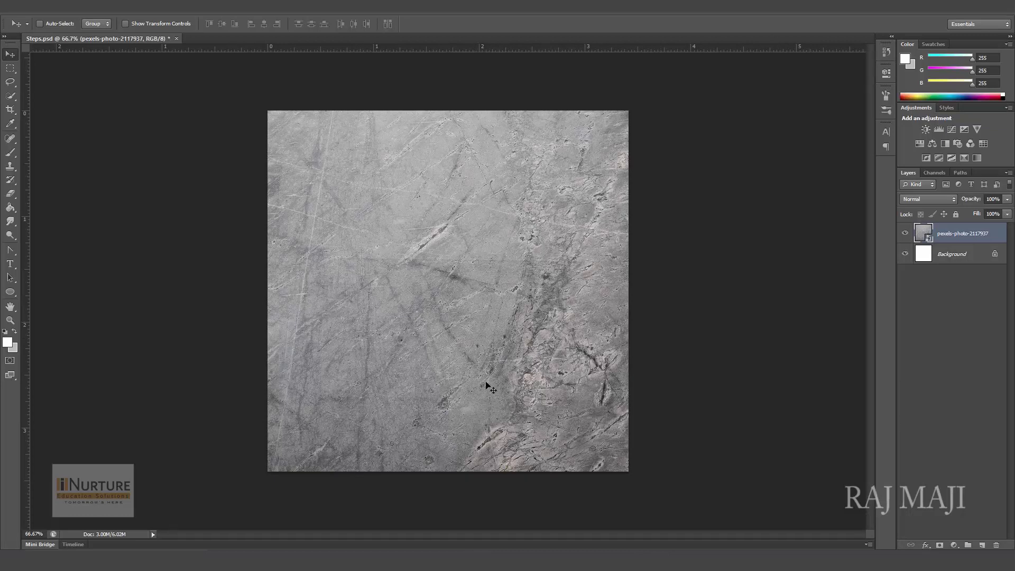
Step: Switch to Photoshop and open the baked pCubeShape2 EXR file from the Class project's images folder
click(31, 8)
click(44, 28)
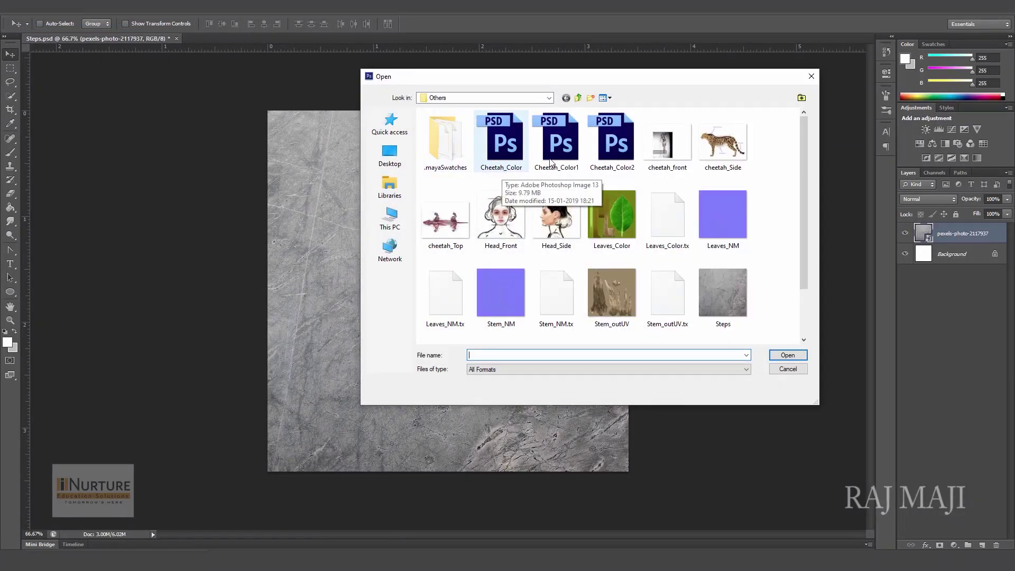
click(578, 99)
click(577, 99)
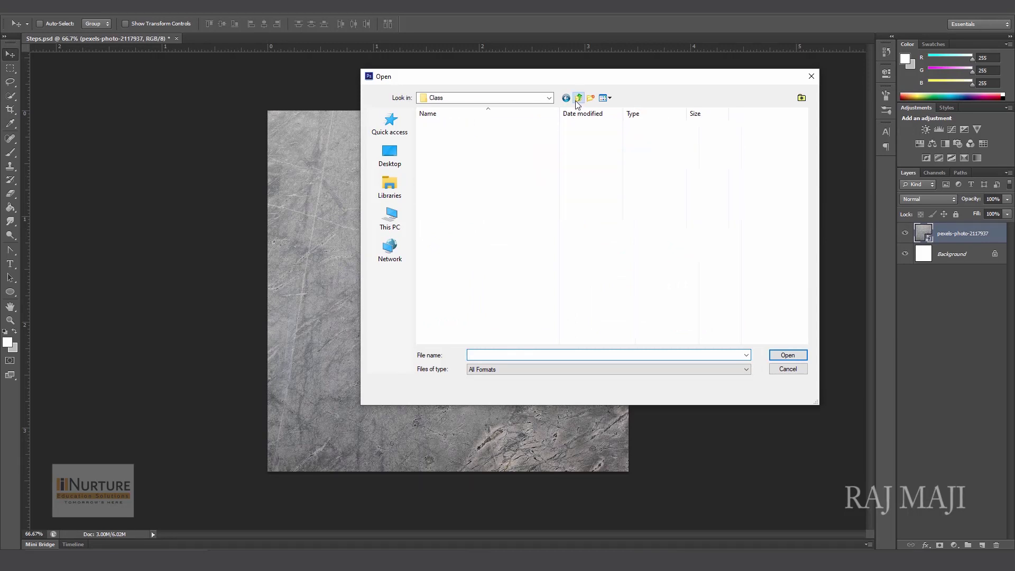
double_click(458, 183)
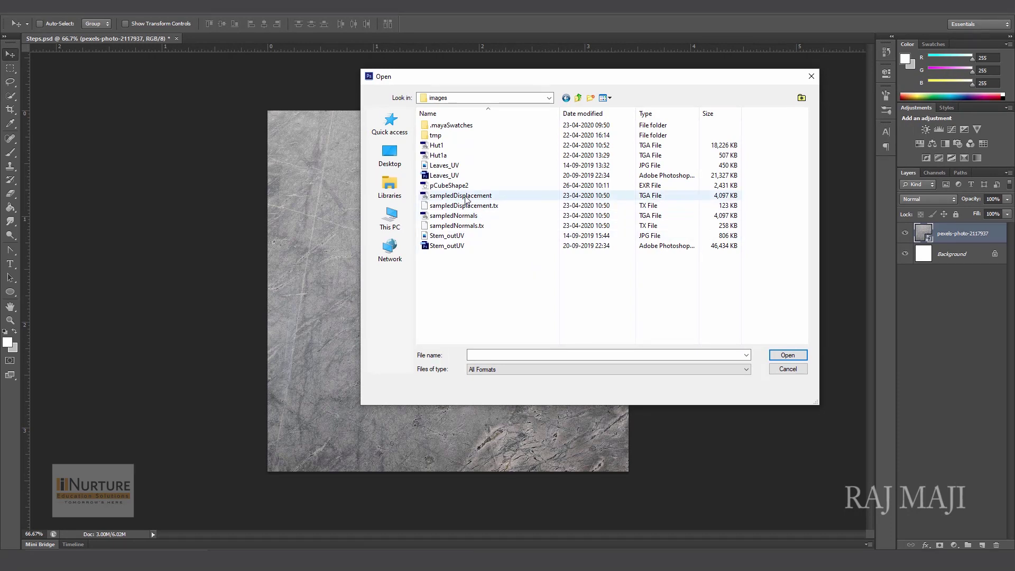
click(455, 186)
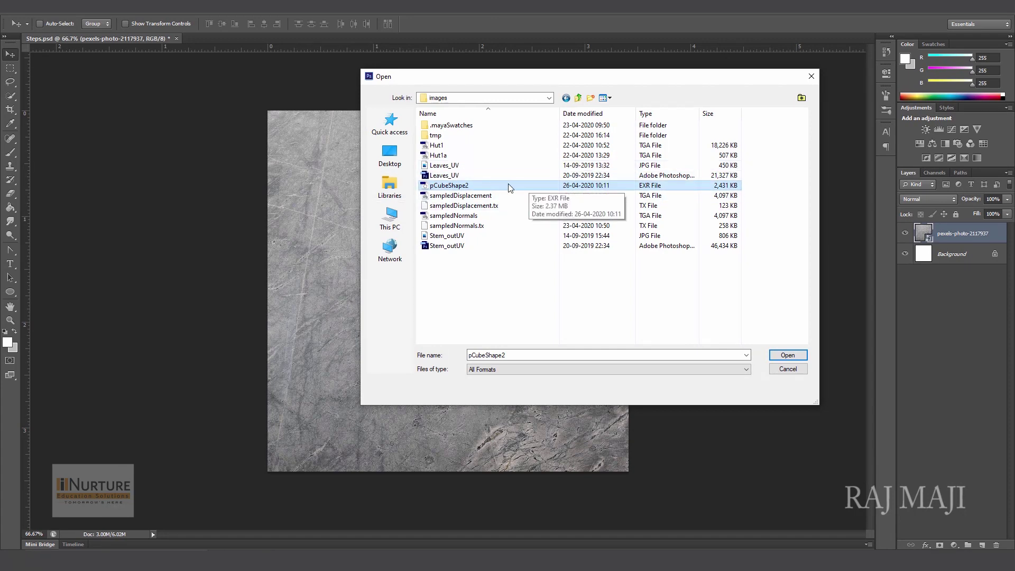
click(788, 354)
click(534, 189)
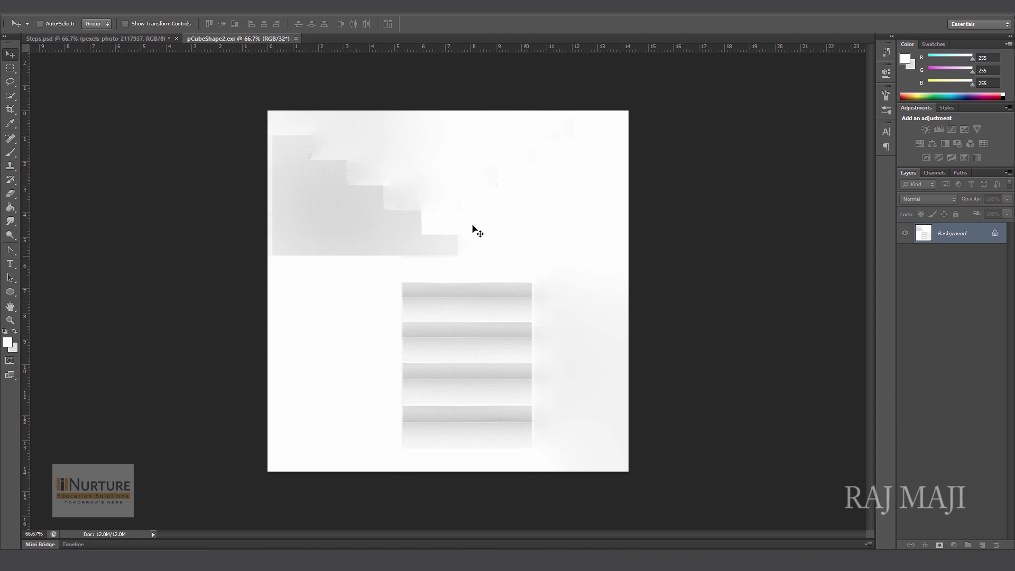
Step: Convert the occlusion image to 8 Bits/Channel, accepting the default HDR Toning settings
click(76, 9)
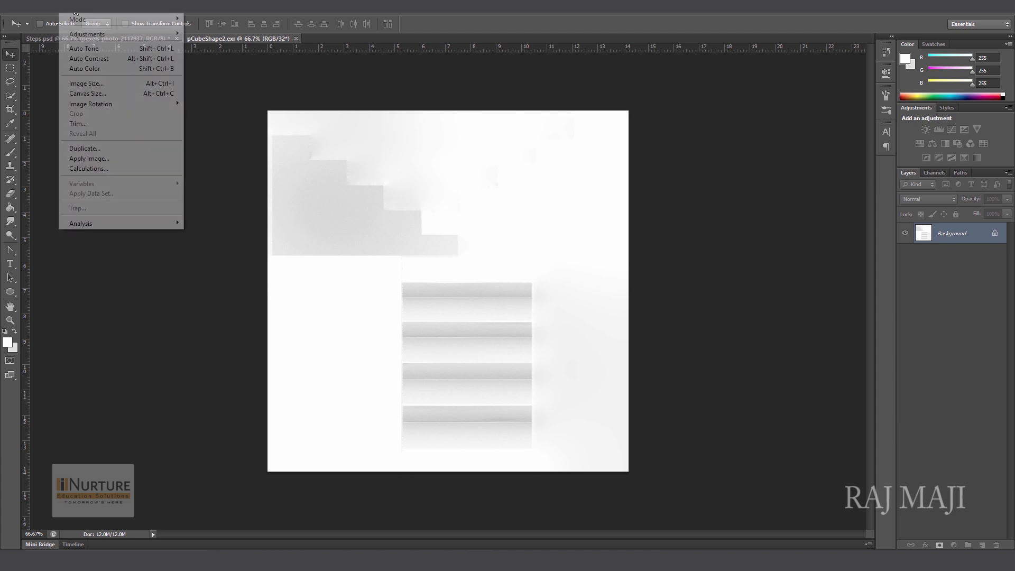
mouse_move(126, 20)
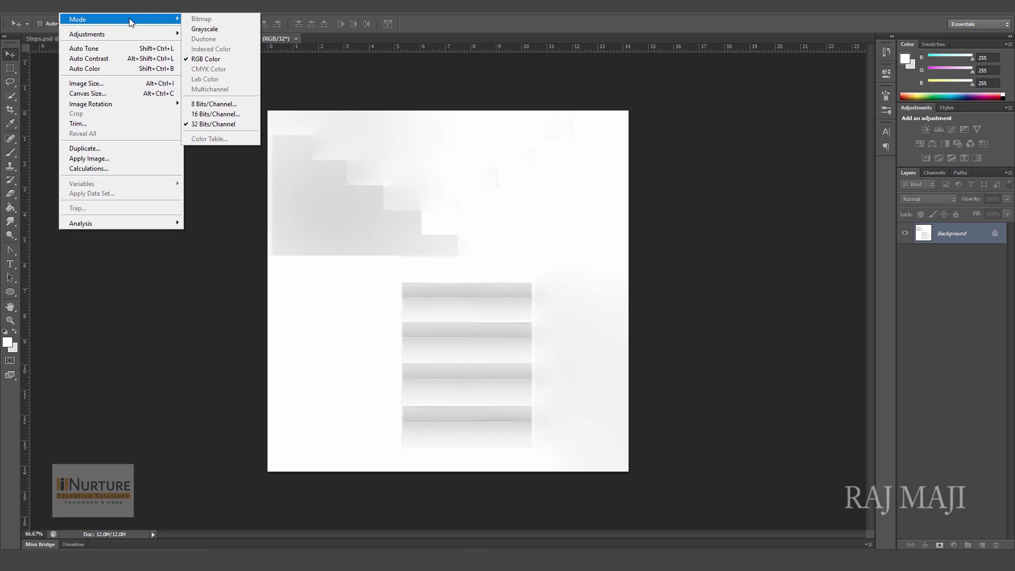
click(207, 106)
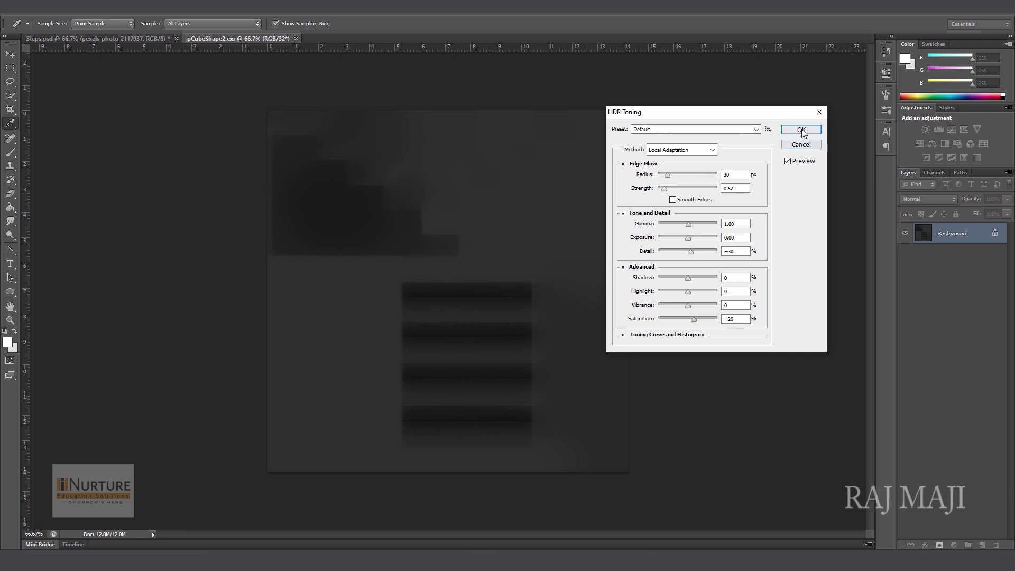
click(801, 130)
key(v)
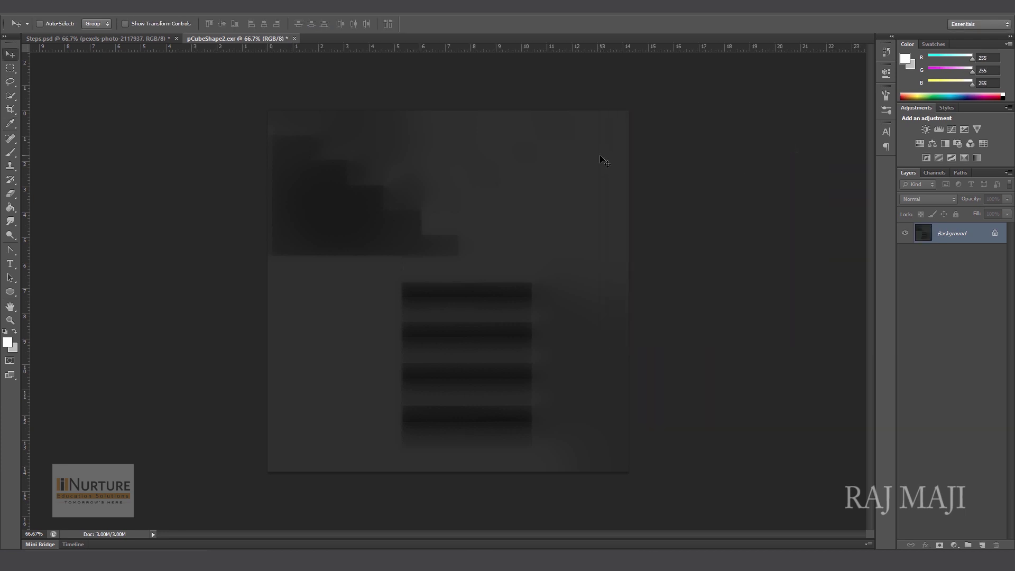
Step: Convert the occlusion image's background to a normal layer and copy it into Steps.psd above the stone photo
double_click(970, 236)
click(584, 181)
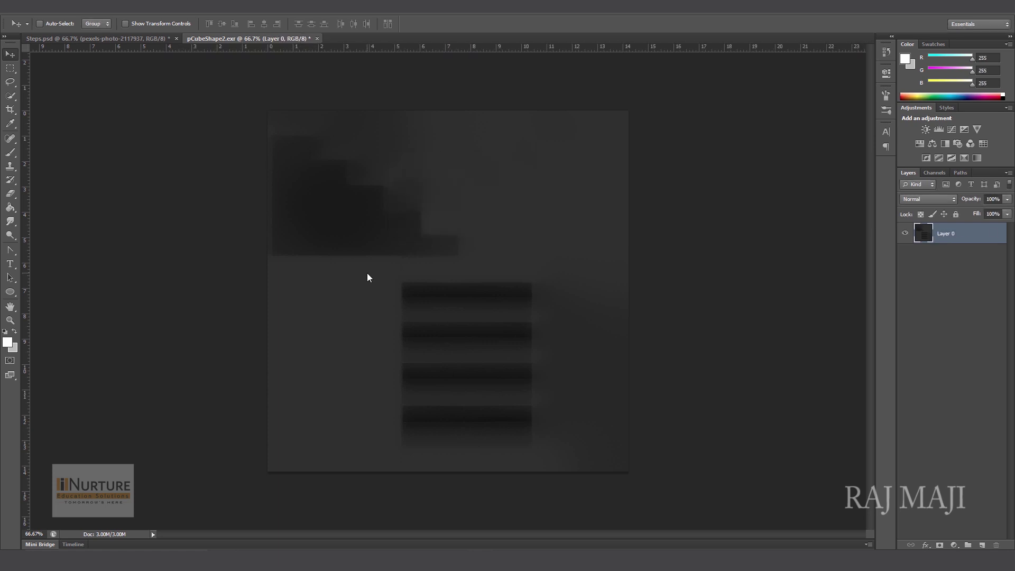
drag(464, 355, 466, 286)
drag(476, 325, 460, 351)
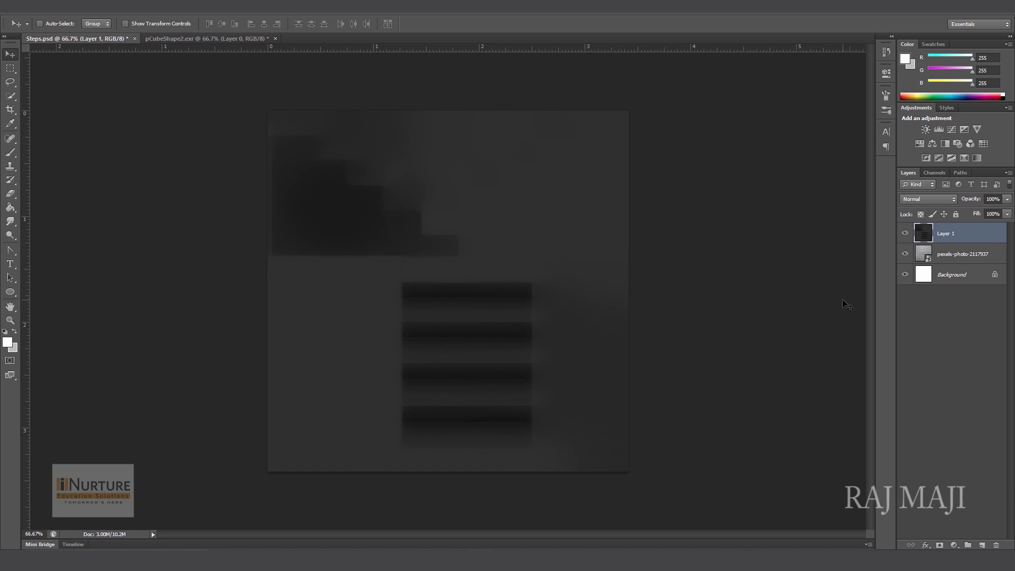
Step: Brighten the occlusion layer with a Levels adjustment, raising the midtone input level to about 2.31
key(ctrl+l)
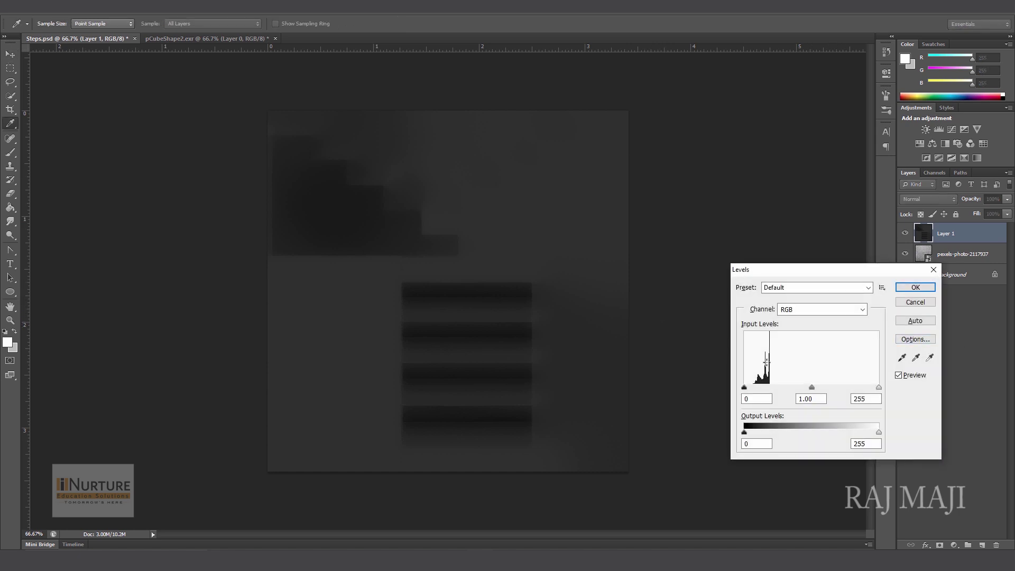
click(745, 388)
drag(812, 392, 773, 396)
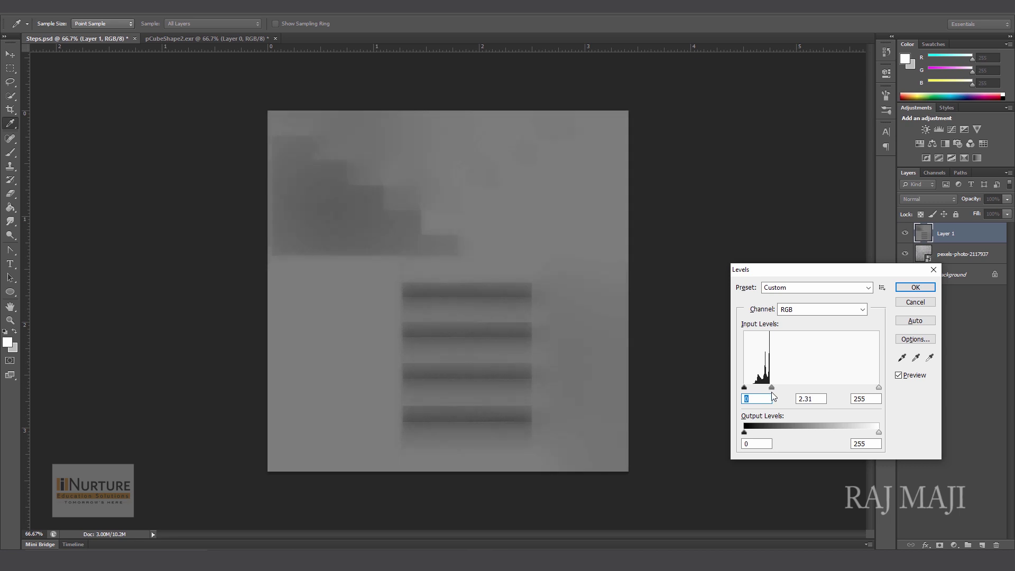
click(915, 287)
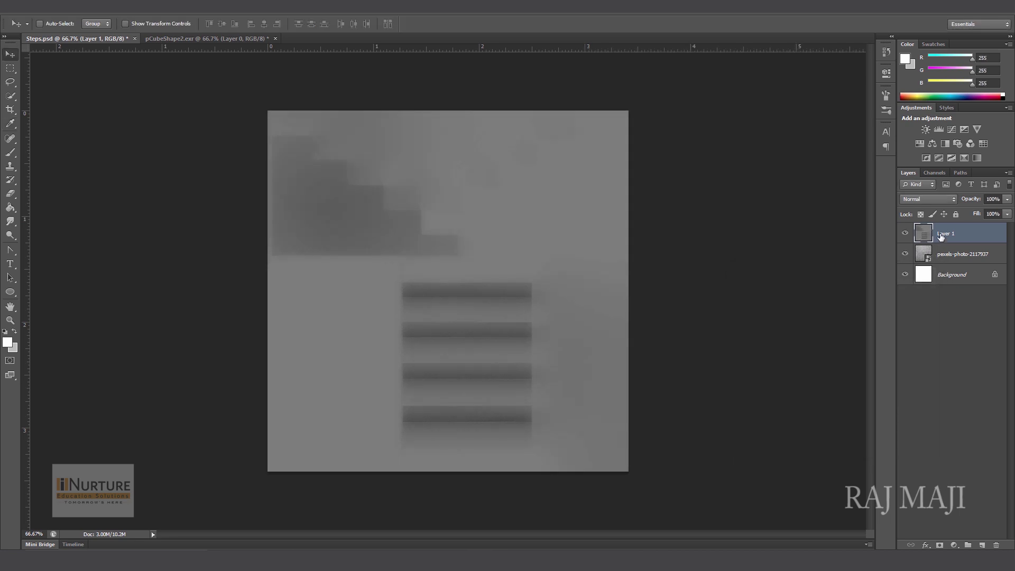
Step: Try the Multiply blend mode on the occlusion layer and return it to Normal
click(926, 202)
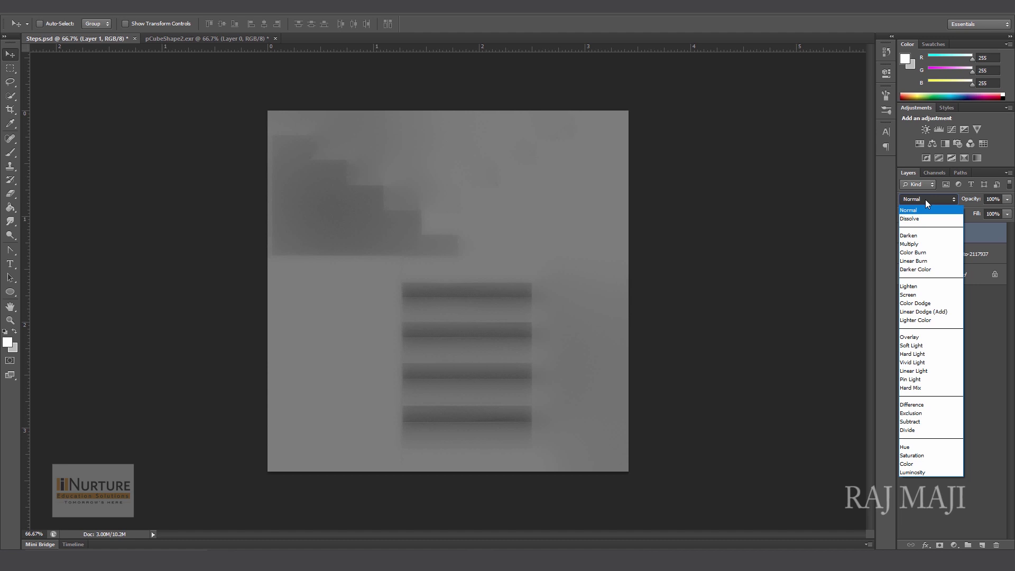
click(938, 243)
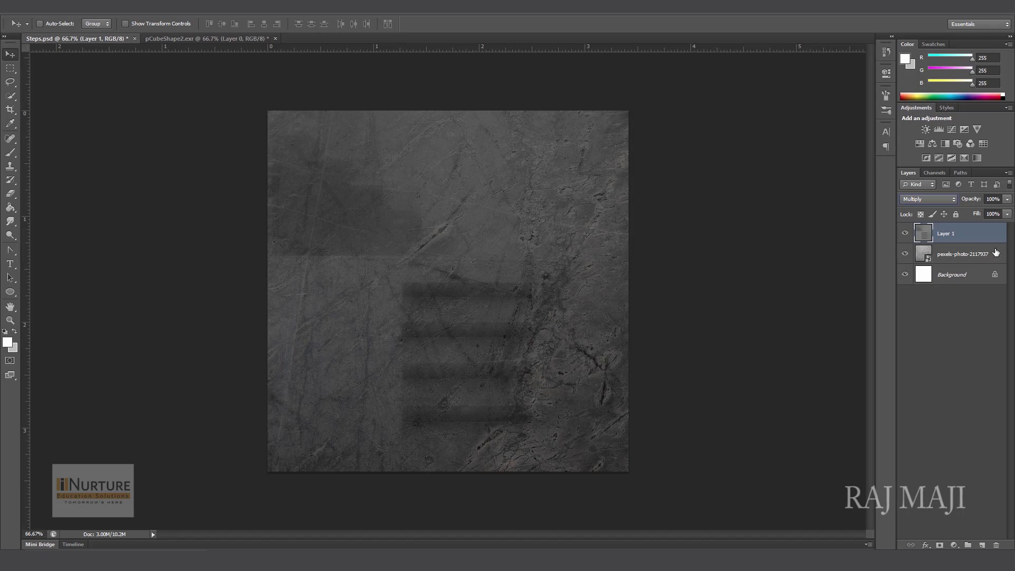
click(1007, 203)
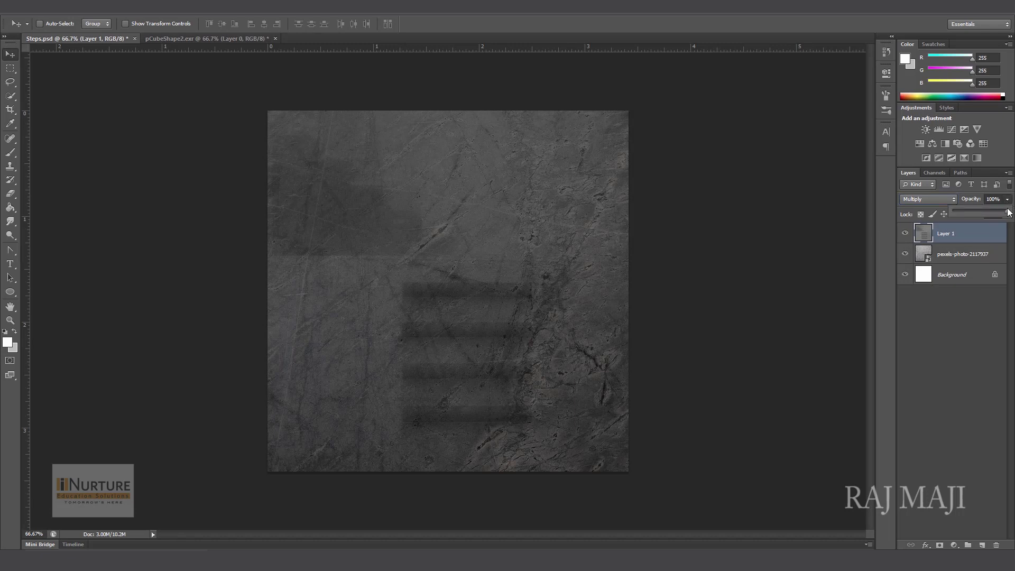
mouse_move(1008, 213)
mouse_down()
mouse_move(993, 214)
mouse_move(1007, 214)
mouse_up()
click(943, 199)
click(920, 207)
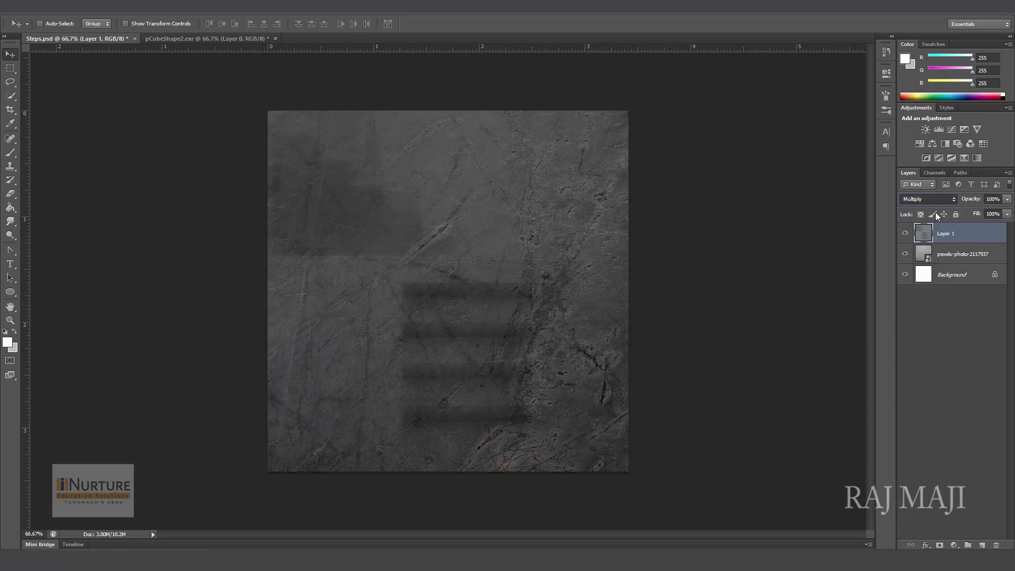
Step: Apply a Brightness/Contrast adjustment to the occlusion layer with brightness about 50 and contrast 100
click(62, 12)
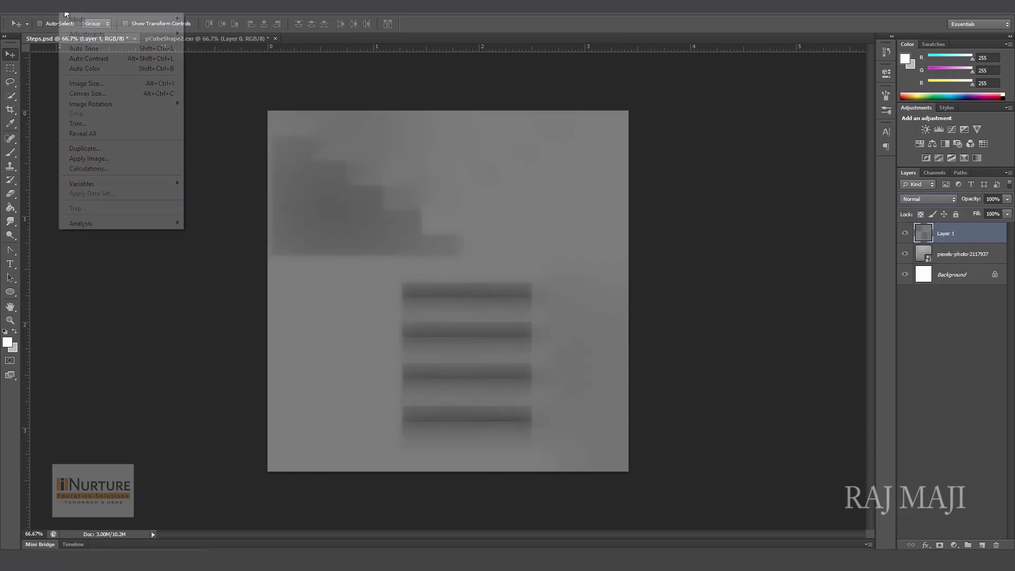
mouse_move(91, 33)
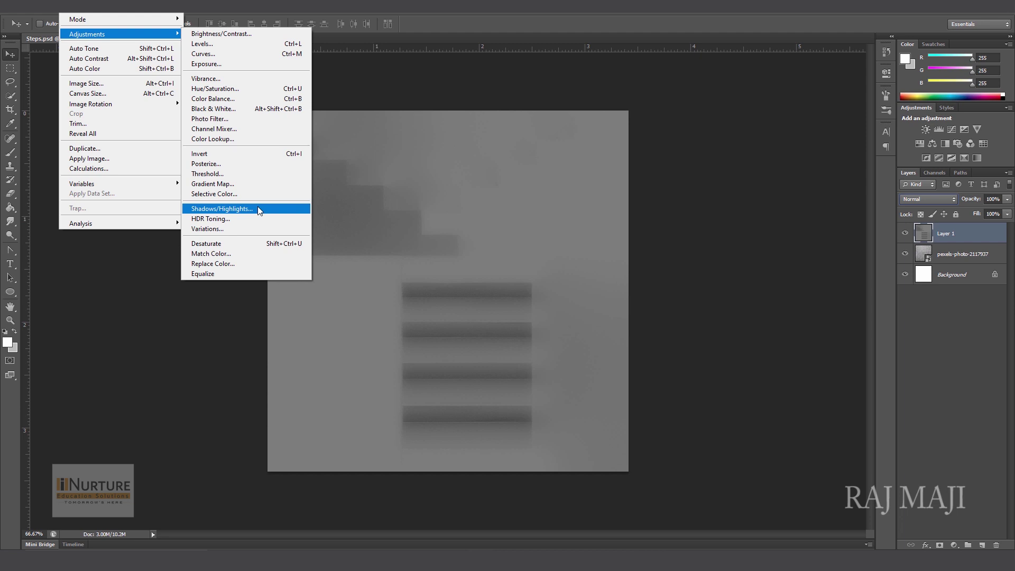
click(227, 34)
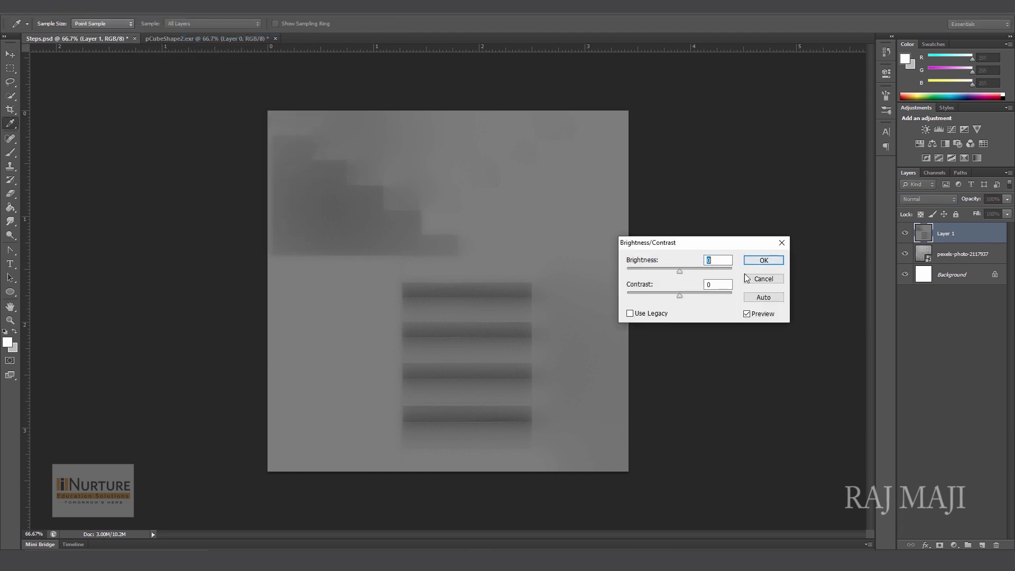
drag(679, 295, 720, 297)
drag(679, 271, 743, 302)
drag(694, 275, 697, 277)
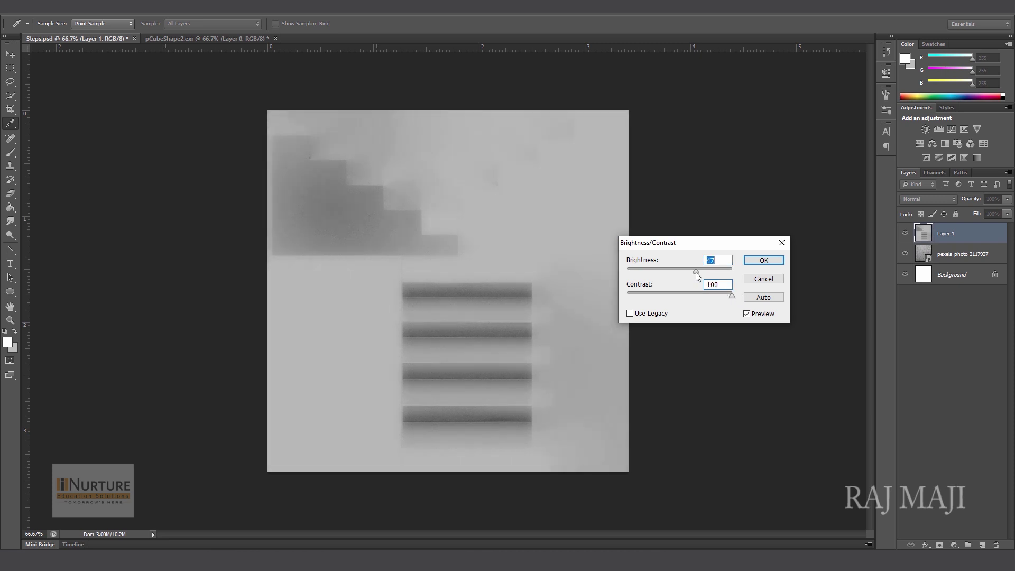
click(762, 261)
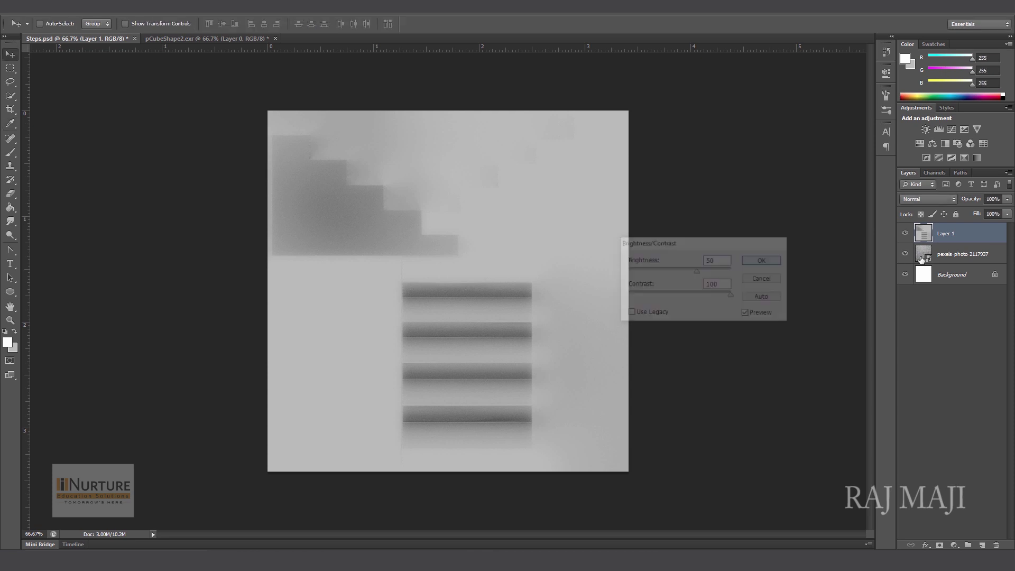
Step: Blend the occlusion layer over the stone photo in Multiply mode at 86% opacity
click(953, 201)
click(909, 244)
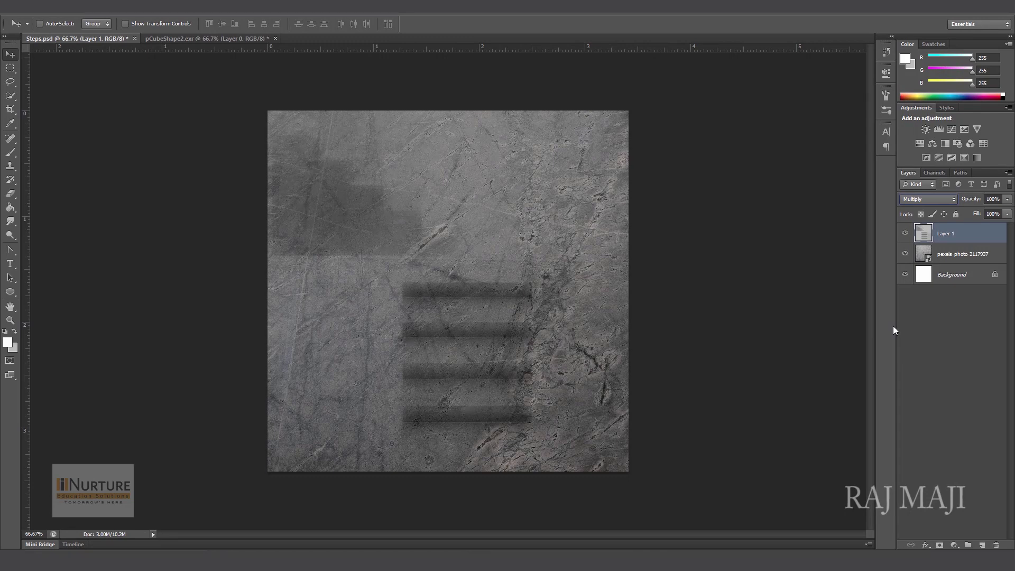
click(1007, 199)
mouse_move(1006, 213)
mouse_down()
mouse_move(994, 213)
mouse_move(1007, 214)
mouse_up()
drag(1001, 214, 999, 214)
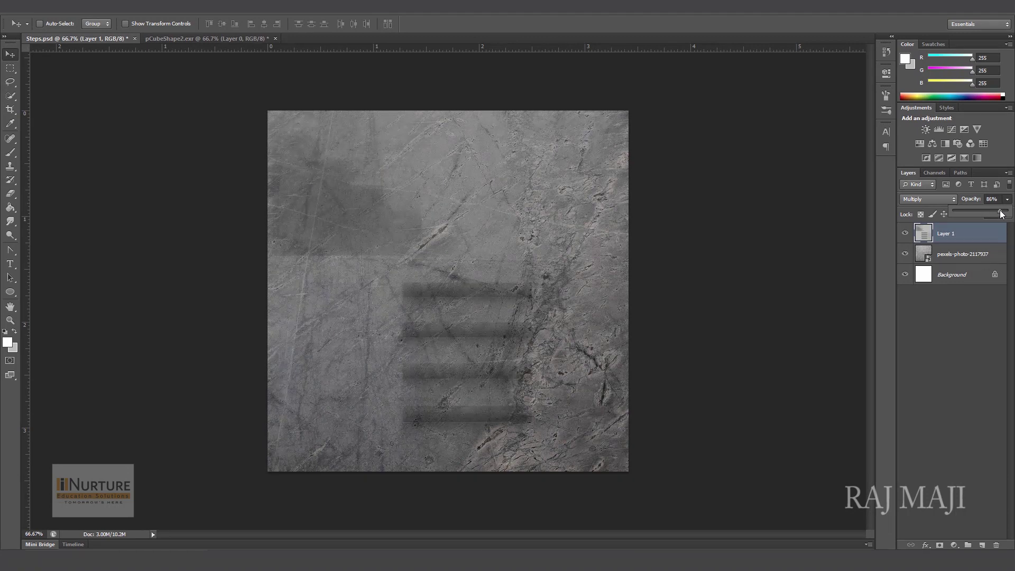
click(693, 218)
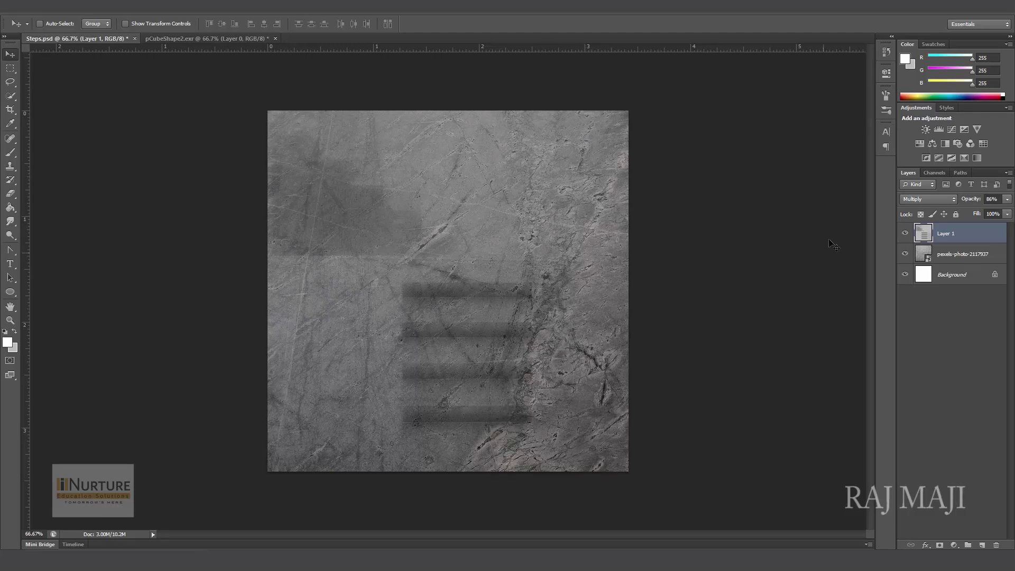
Step: Toggle the occlusion layer's visibility to compare the stone texture with and without the shading
click(904, 233)
click(904, 233)
click(904, 233)
click(904, 233)
click(905, 233)
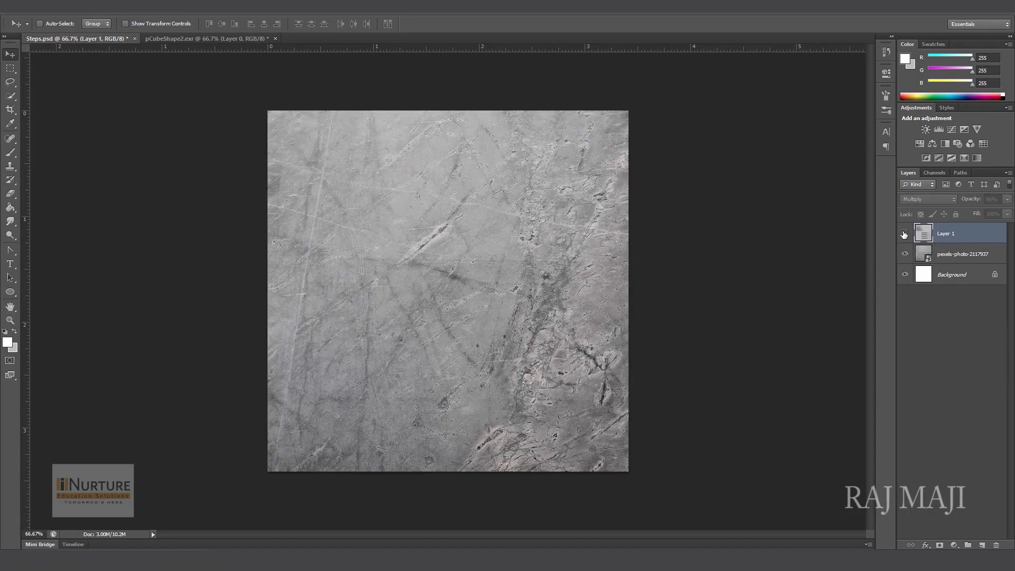
click(904, 233)
Step: Save the layered document as Steps.psd in the Others folder with Maximize Compatibility enabled
click(31, 12)
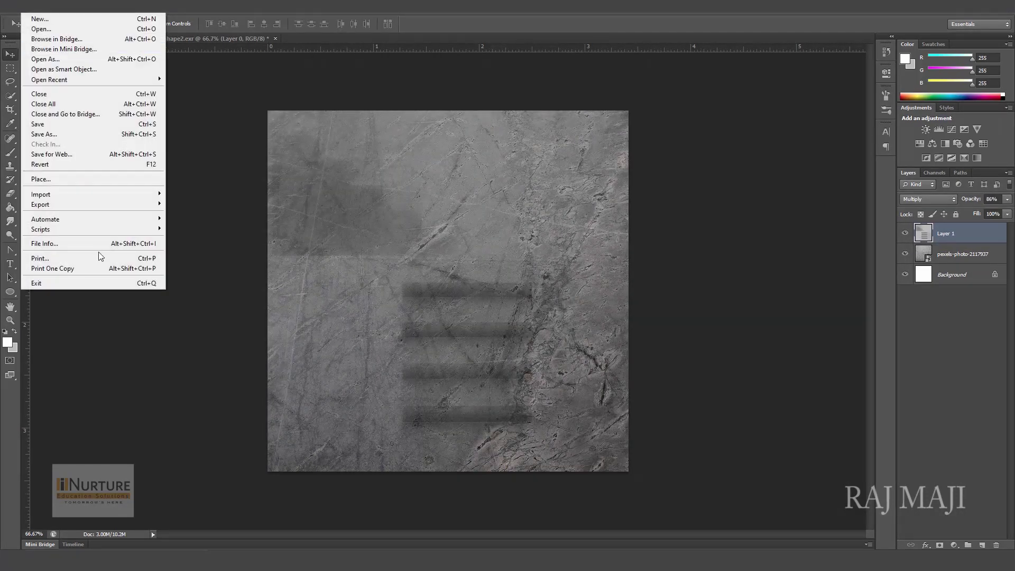
click(78, 138)
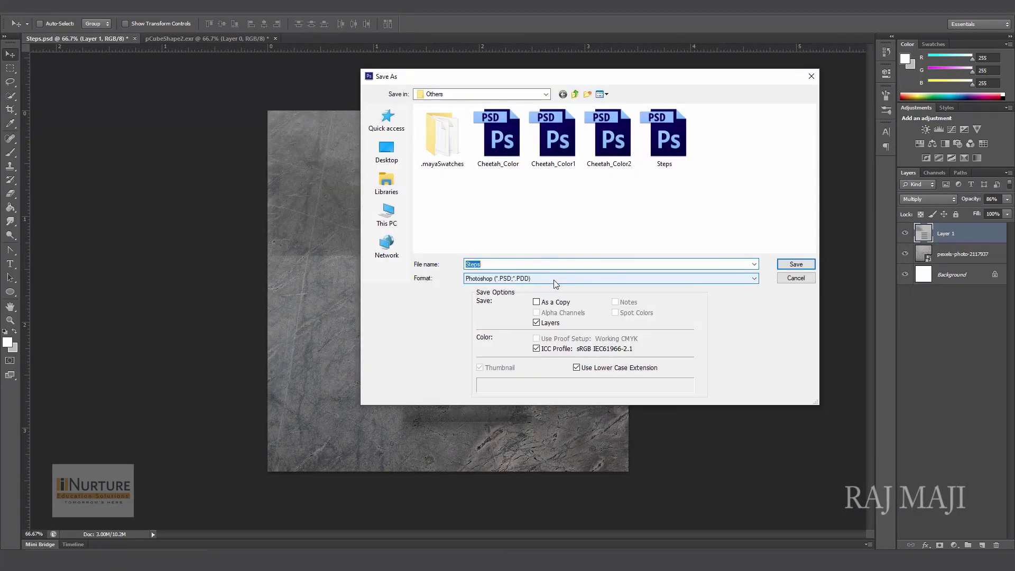
click(795, 263)
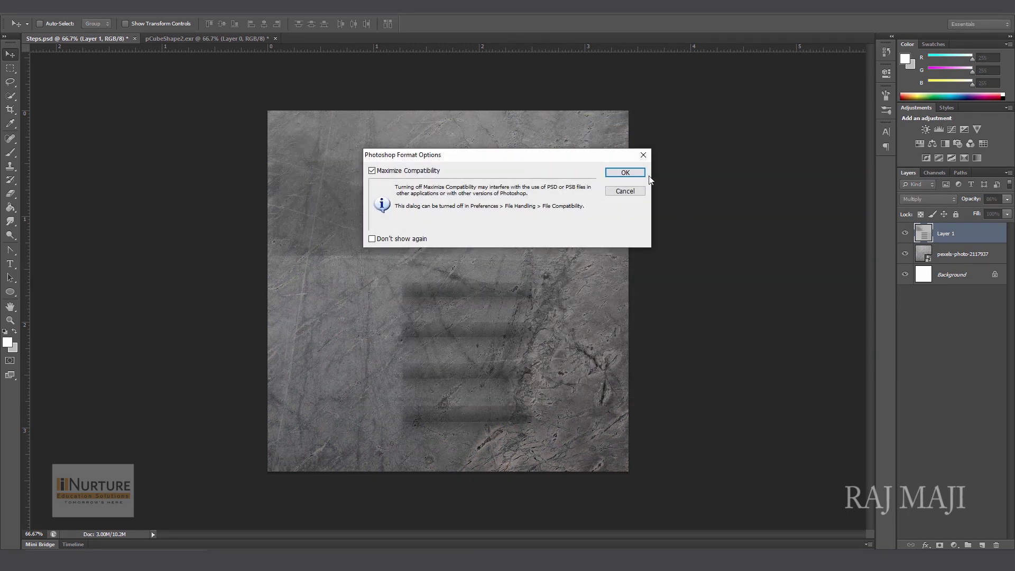
click(625, 173)
Step: Save a JPEG copy over the existing Steps.jpg in the Others folder at quality 12, Progressive with 3 scans
click(31, 12)
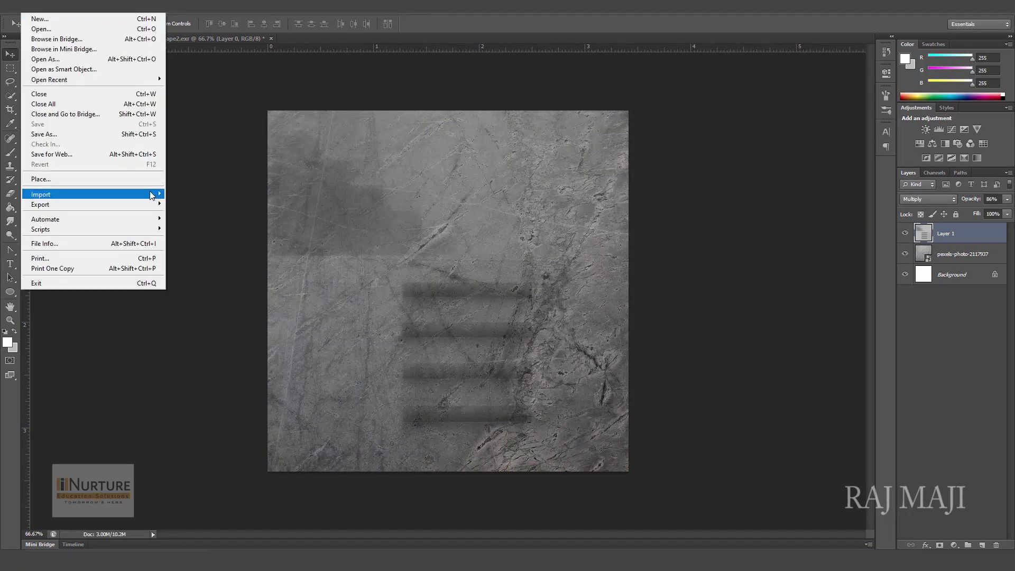
click(78, 134)
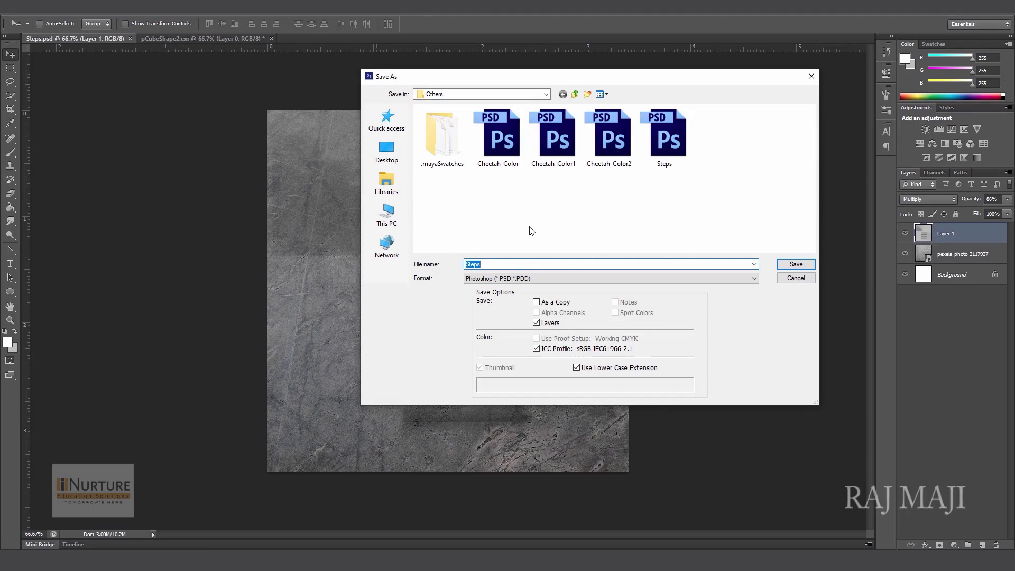
click(558, 277)
click(581, 352)
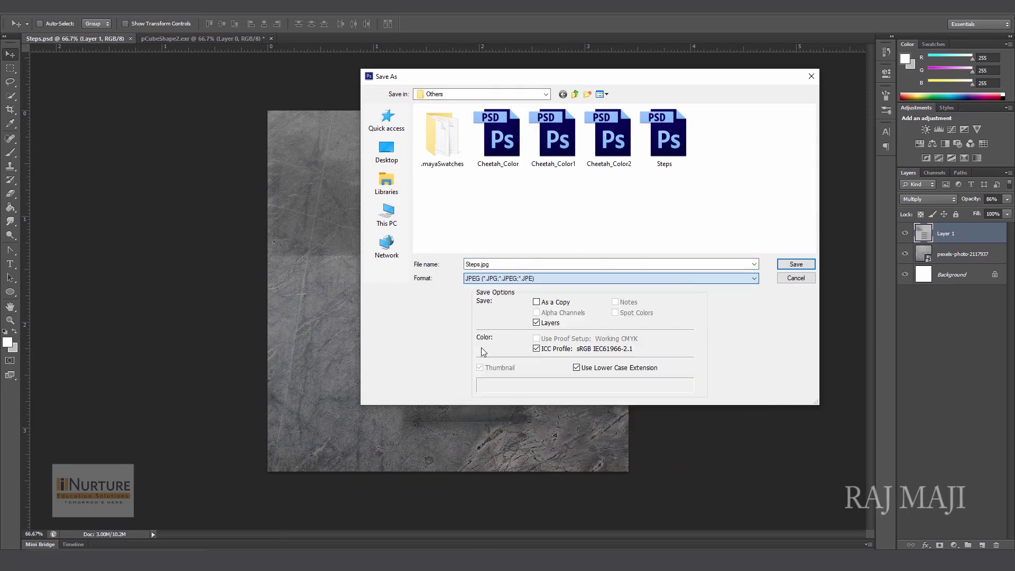
click(621, 227)
click(793, 264)
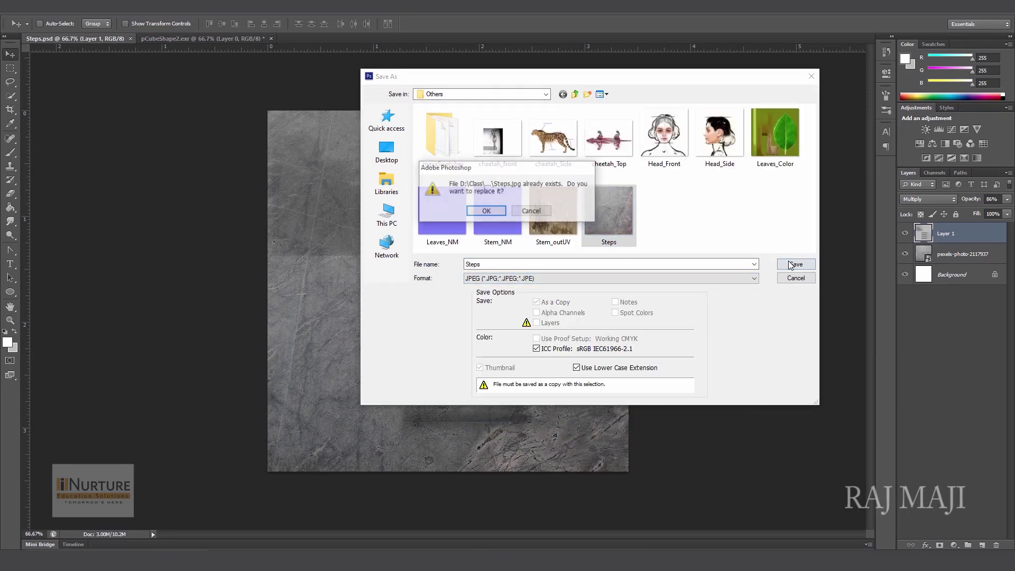
click(500, 212)
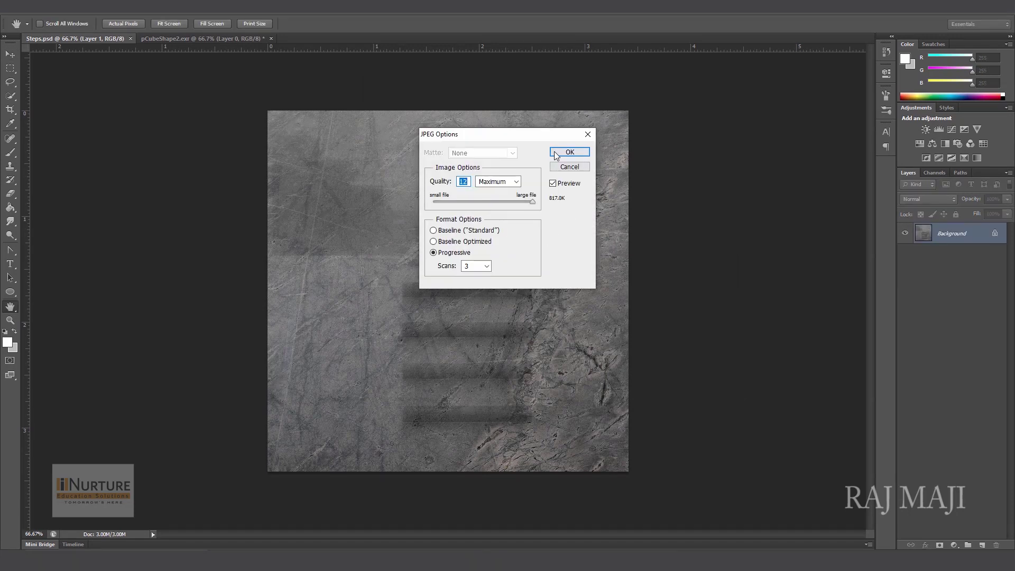
click(565, 153)
Step: Close the pCubeShape2.exr document, leaving Steps.psd open
click(208, 39)
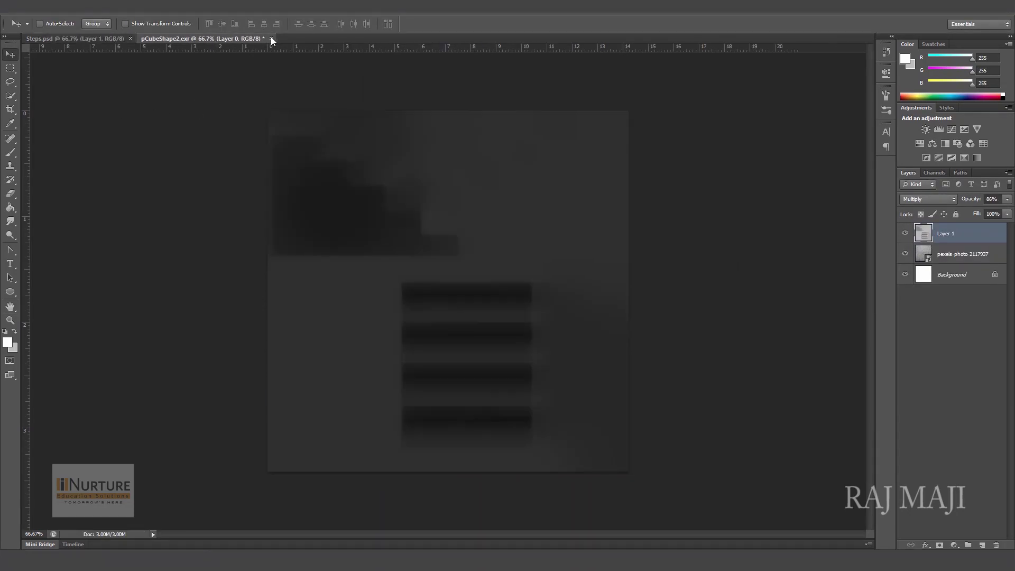
click(271, 38)
click(515, 210)
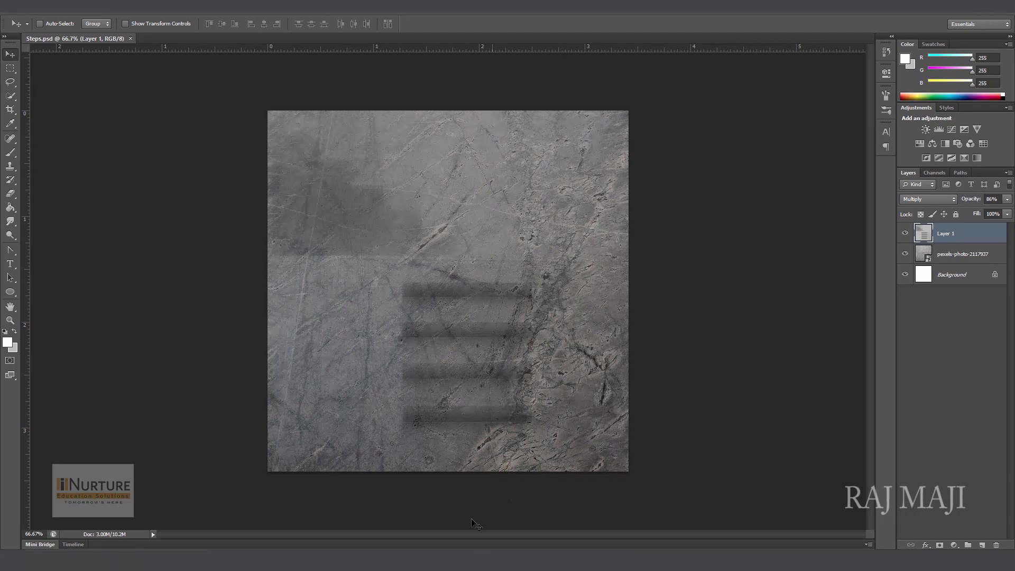
Step: Switch to Maya and close the floating Outliner window
mouse_move(433, 560)
click(432, 529)
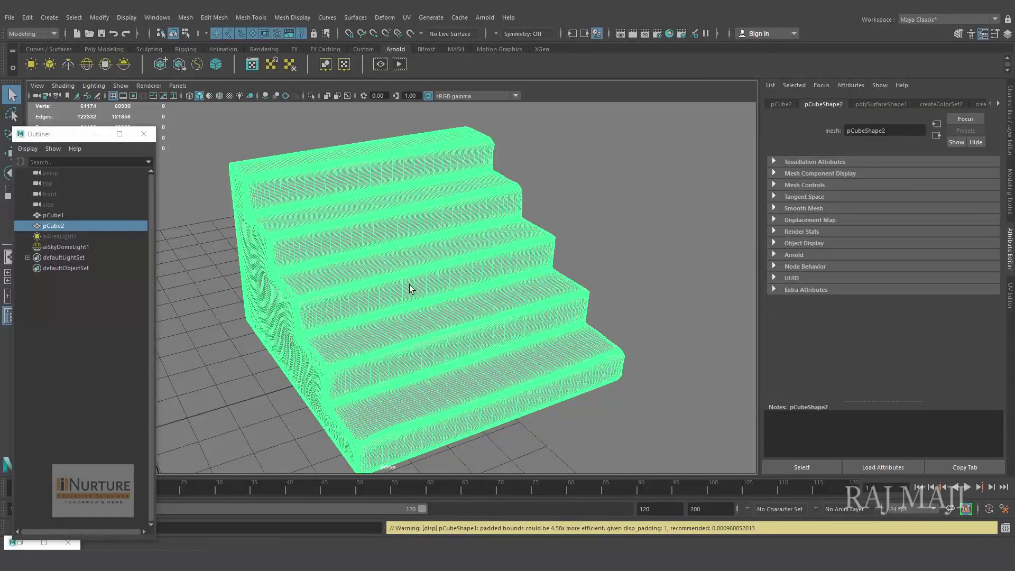
alt+right_drag(440, 297, 313, 315)
alt+middle_drag(313, 315, 424, 328)
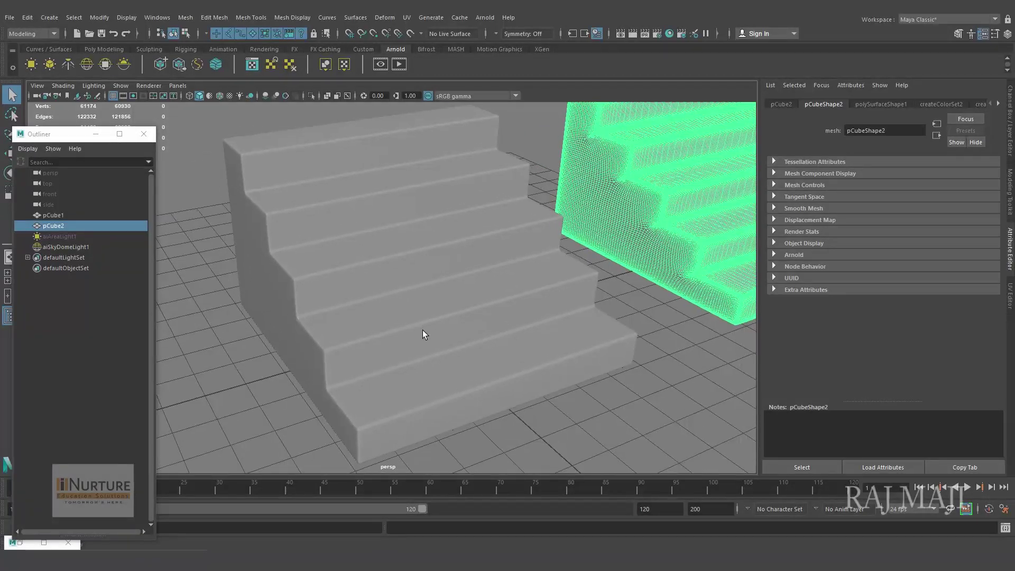
drag(69, 139, 73, 108)
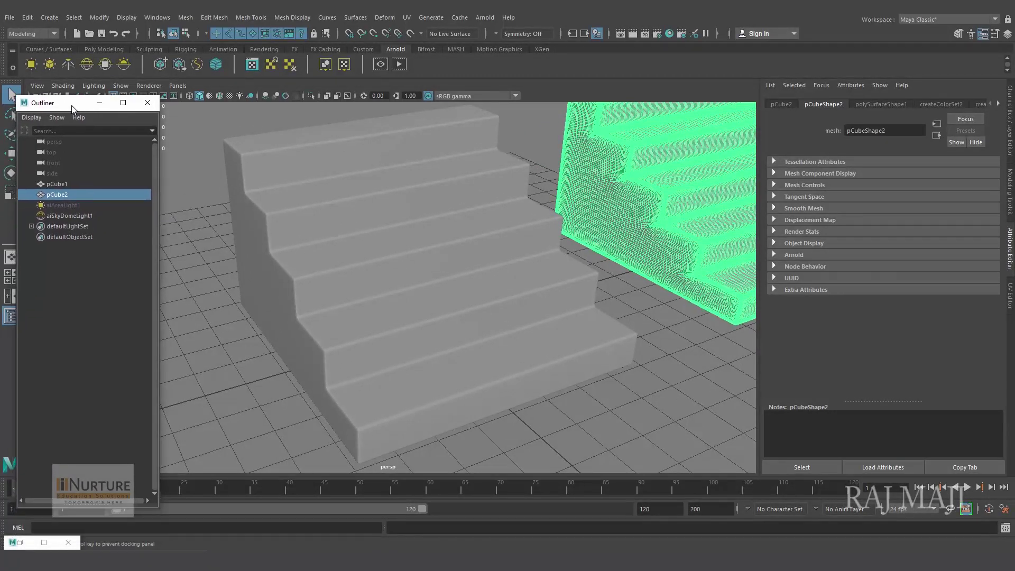
click(148, 102)
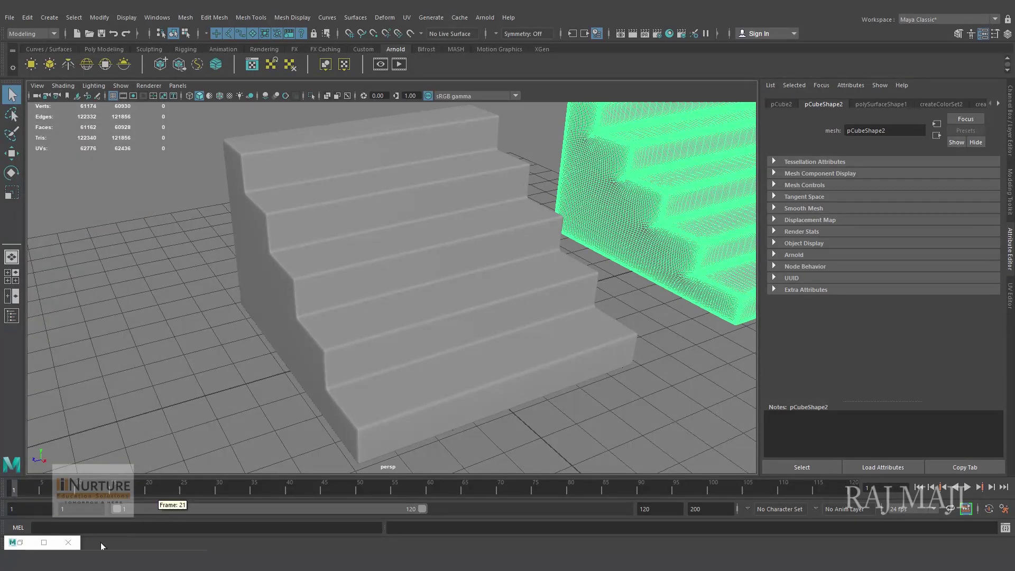
Step: Restore the Hypershade, select the file3 texture node feeding lambert2, and move the window clear of the staircase
click(20, 542)
click(386, 316)
alt+middle_drag(532, 363, 584, 385)
click(498, 386)
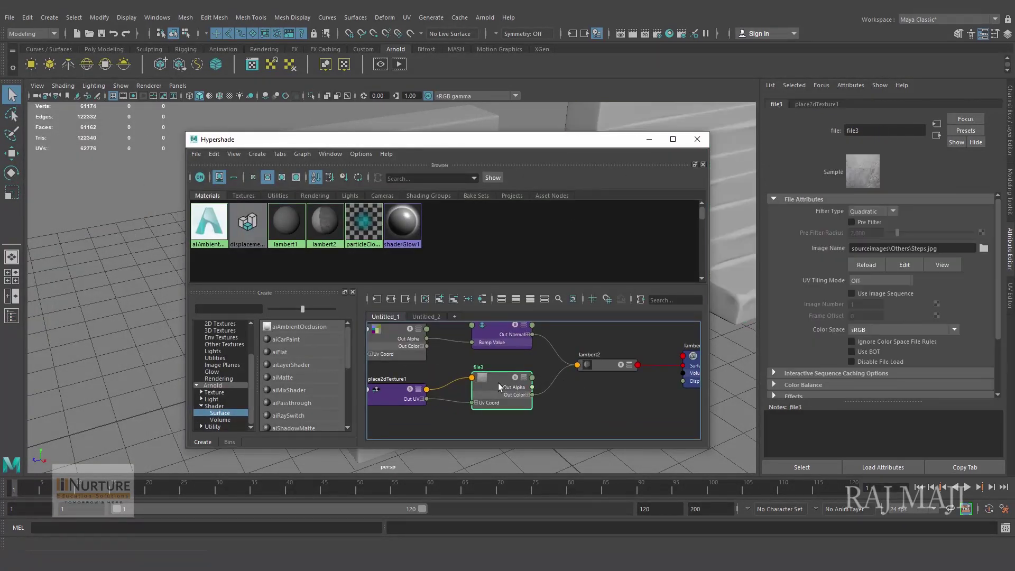
drag(563, 170, 513, 375)
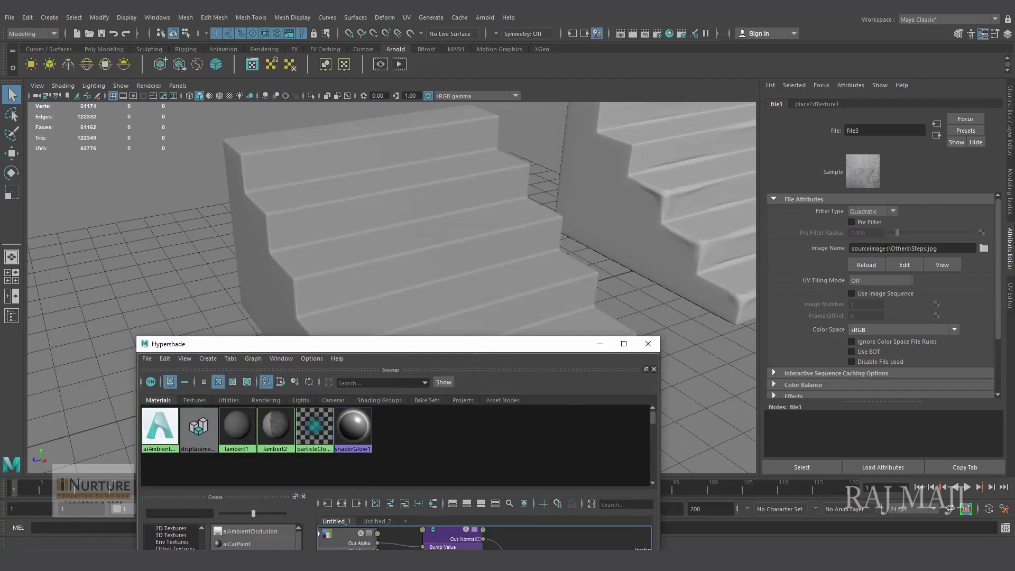
Step: Set the file3 texture's filter type to Off and reload its Steps.jpg image
click(892, 212)
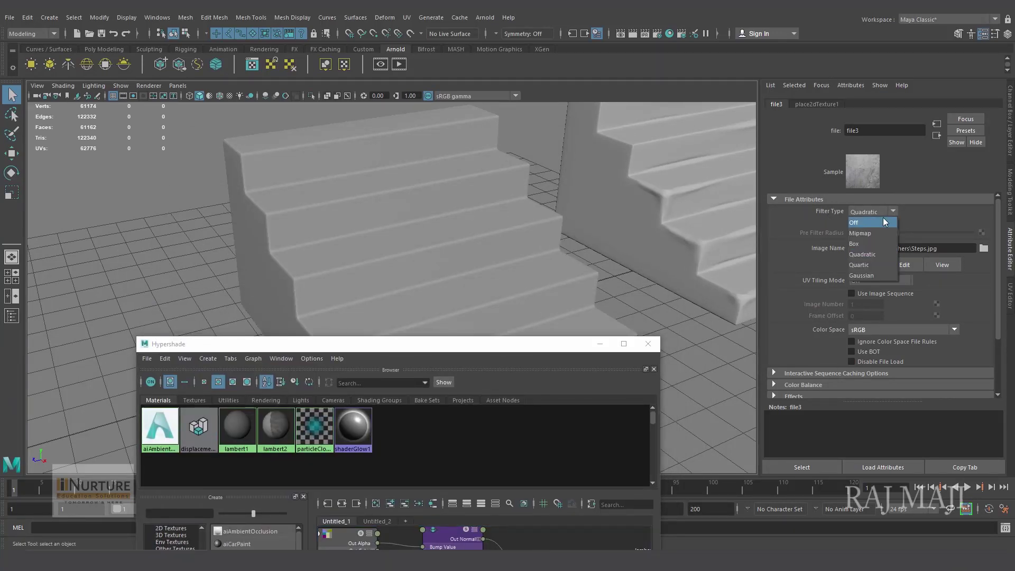
click(885, 223)
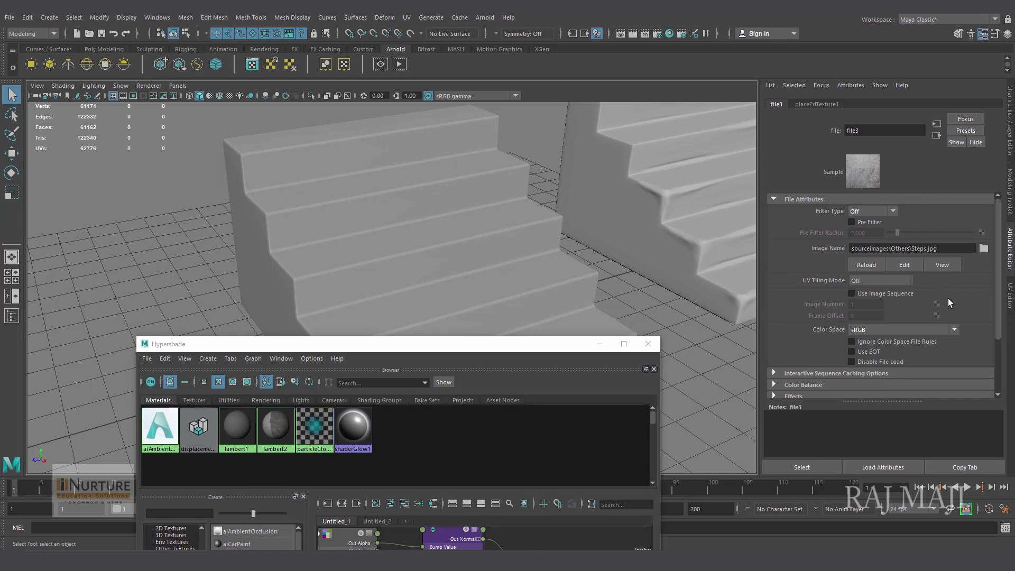
click(866, 266)
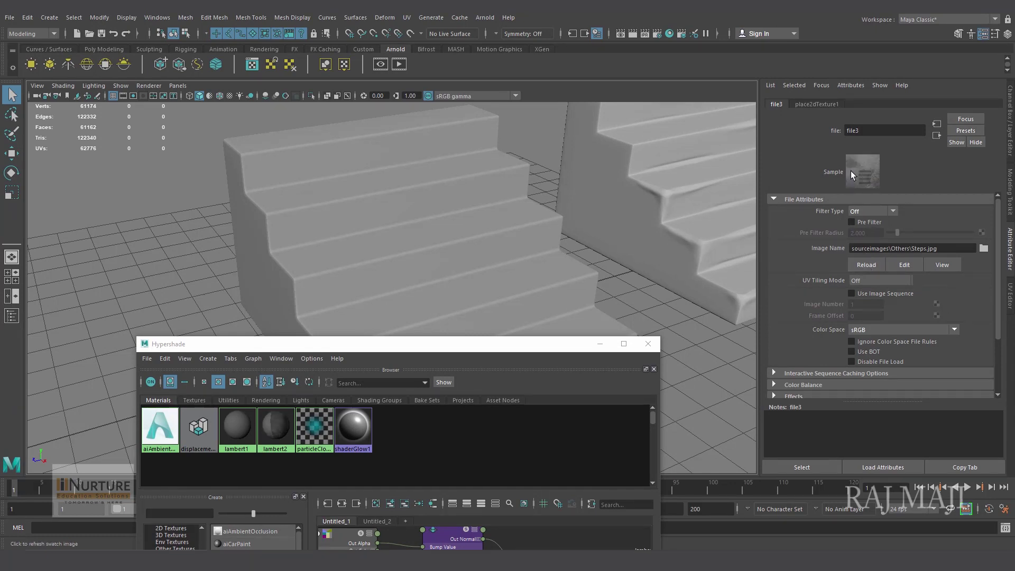
Step: Render the perspective view of the staircase in Arnold RenderView and bring the Hypershade window forward, moved higher up
alt+drag(460, 245, 471, 236)
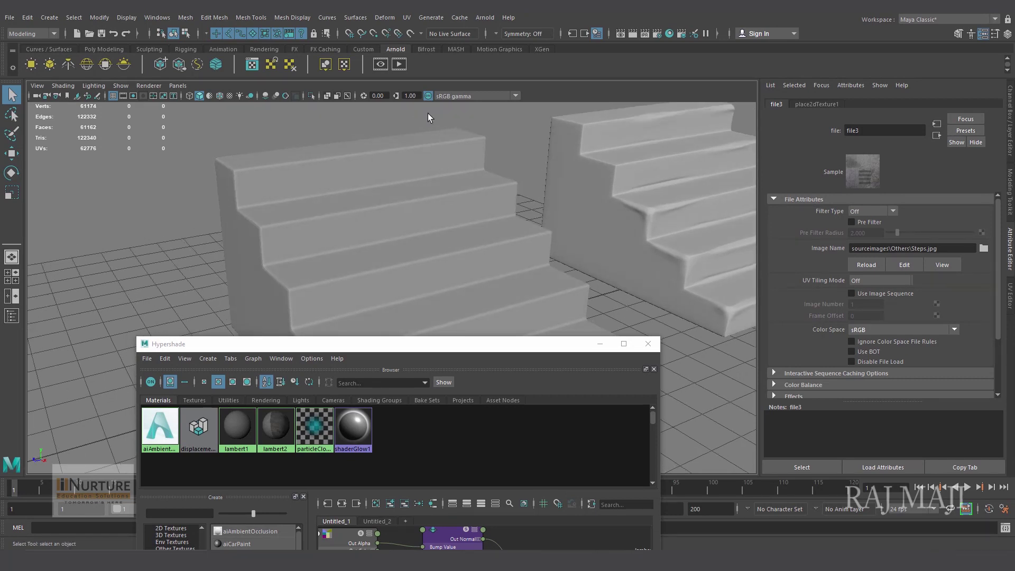
click(399, 64)
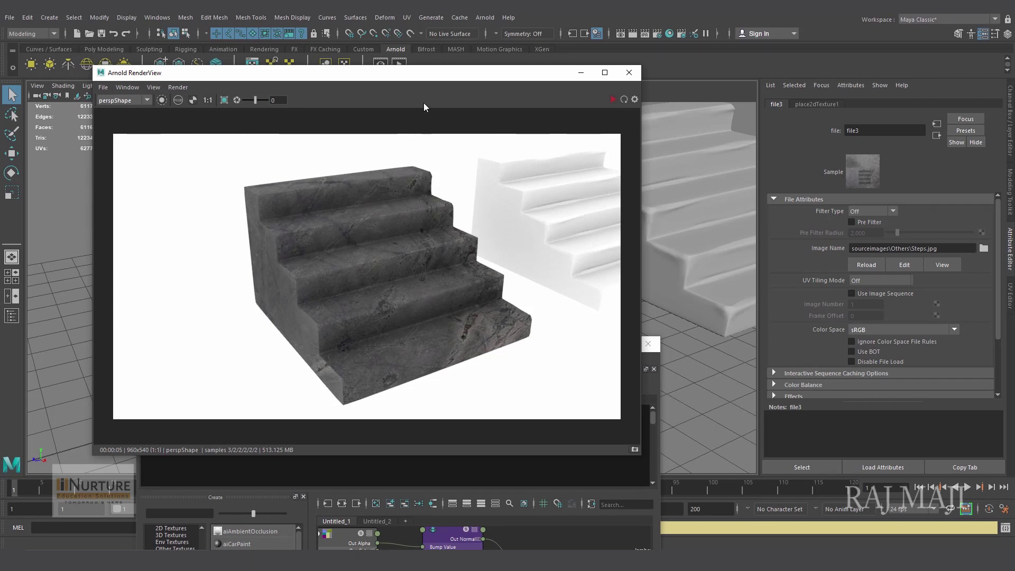
drag(416, 79, 416, 73)
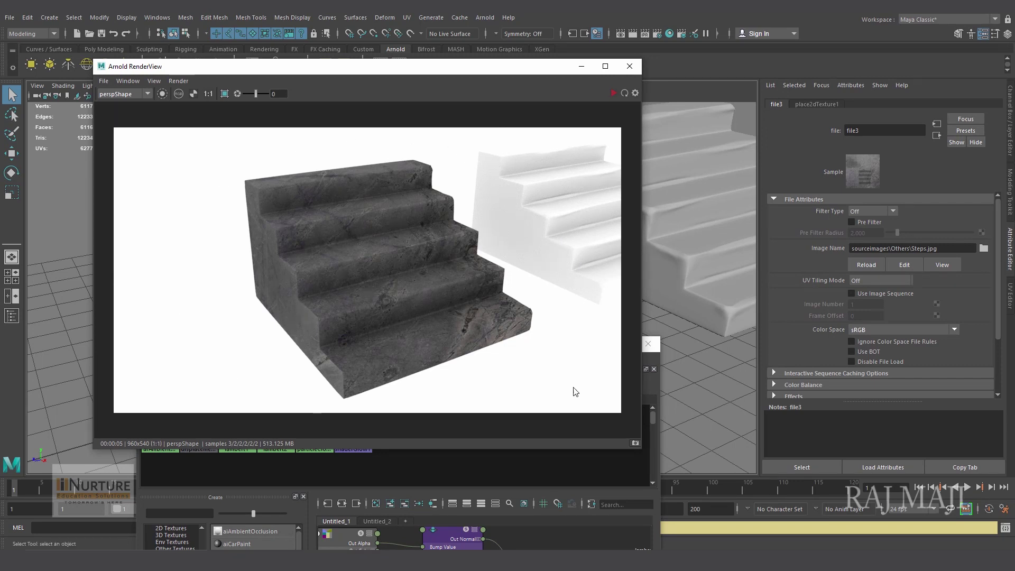
click(654, 500)
drag(529, 346, 497, 181)
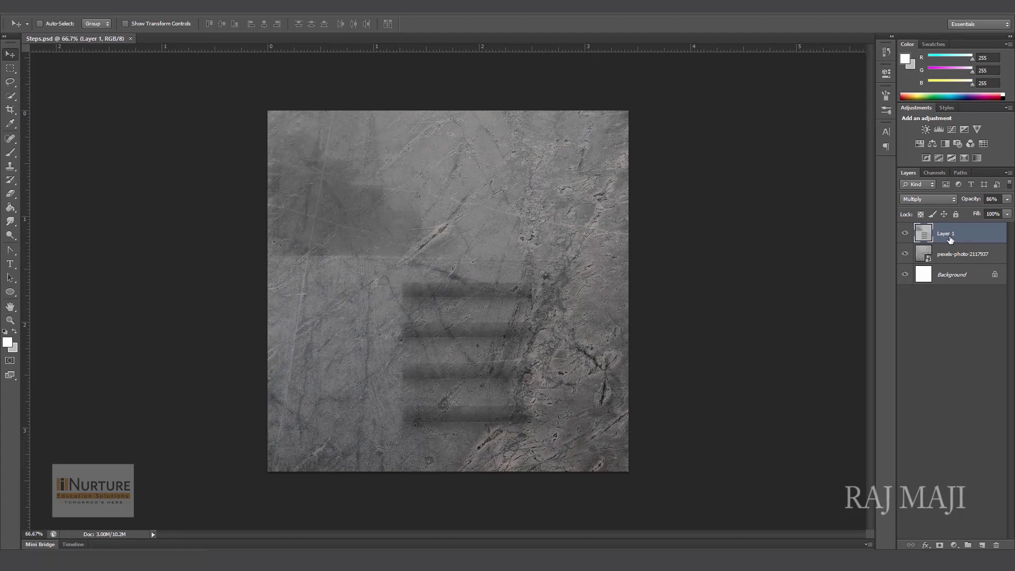
Step: Switch to Photoshop, set the opacity of the multiplied Layer 1 in Steps.psd to 60%, and save the document
click(1007, 199)
drag(982, 212, 978, 211)
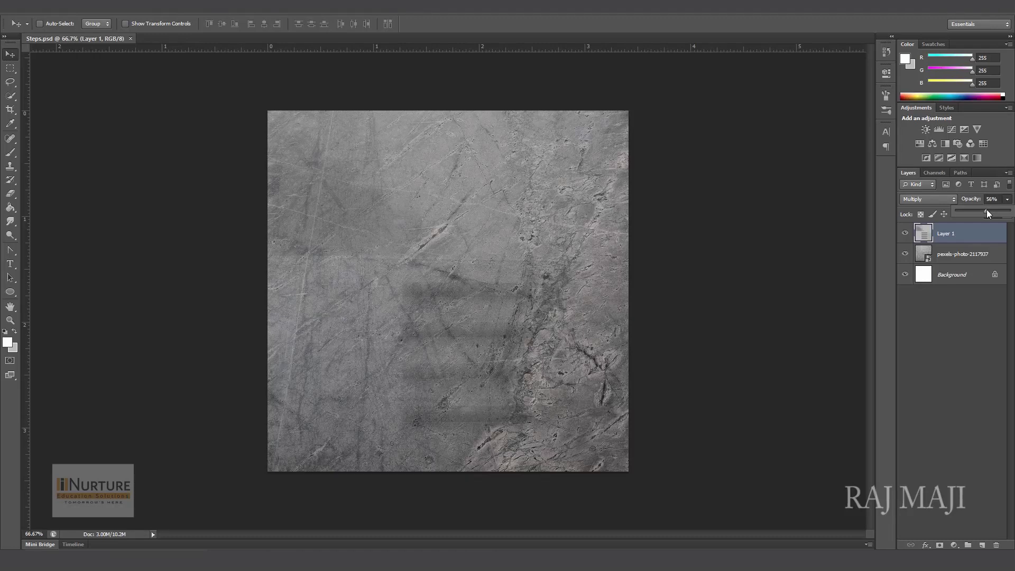
click(735, 294)
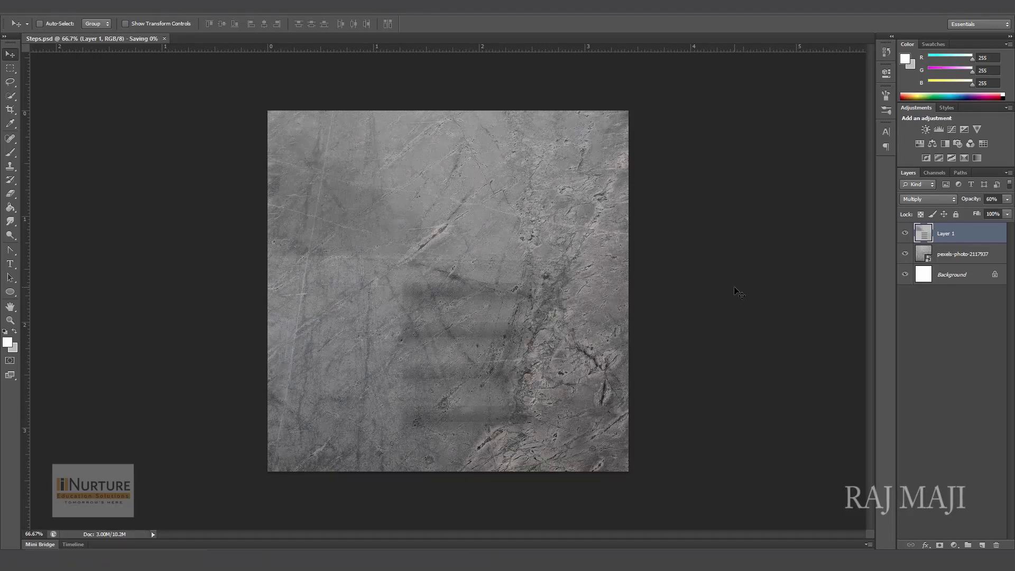